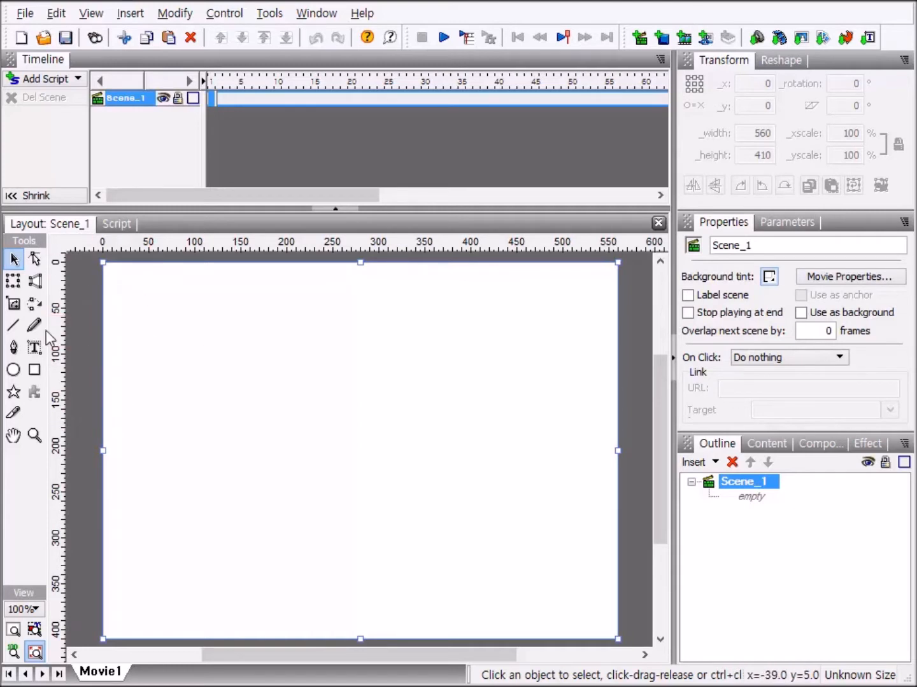
# Draw a square about 51 × 51 near the stage's upper-left corner and duplicate it three times along a descending diagonal.
pyautogui.click(35, 370)
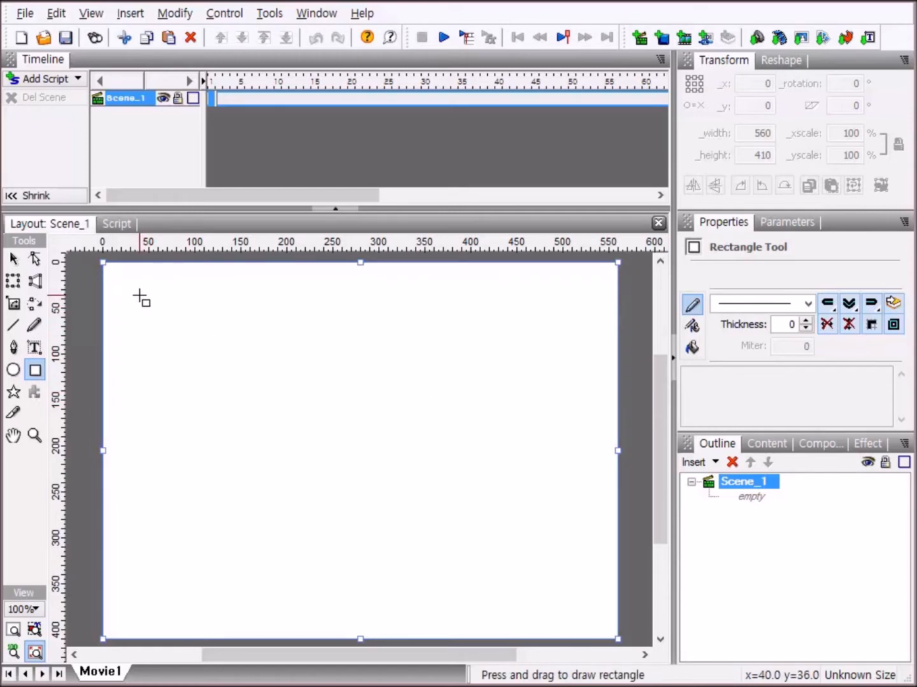
pyautogui.moveTo(140, 296); pyautogui.dragTo(181, 346)
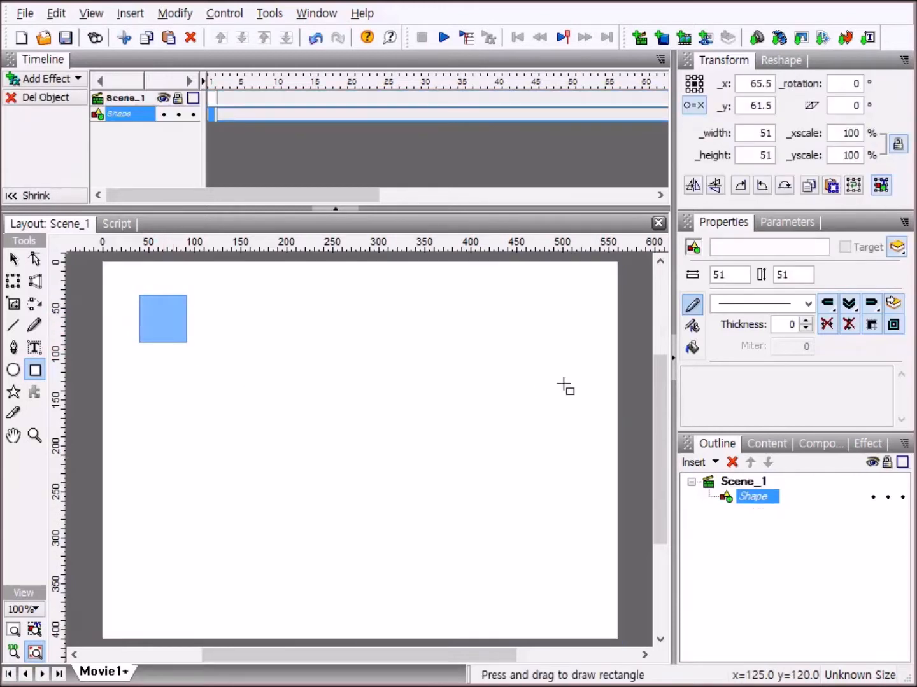
pyautogui.click(15, 266)
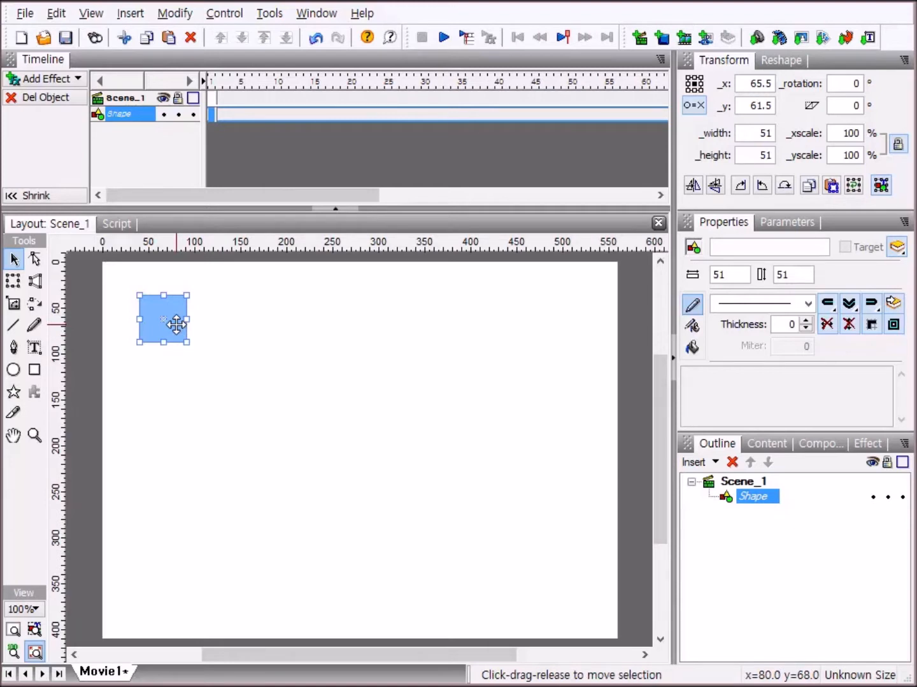
pyautogui.moveTo(176, 325); pyautogui.dragTo(462, 524)
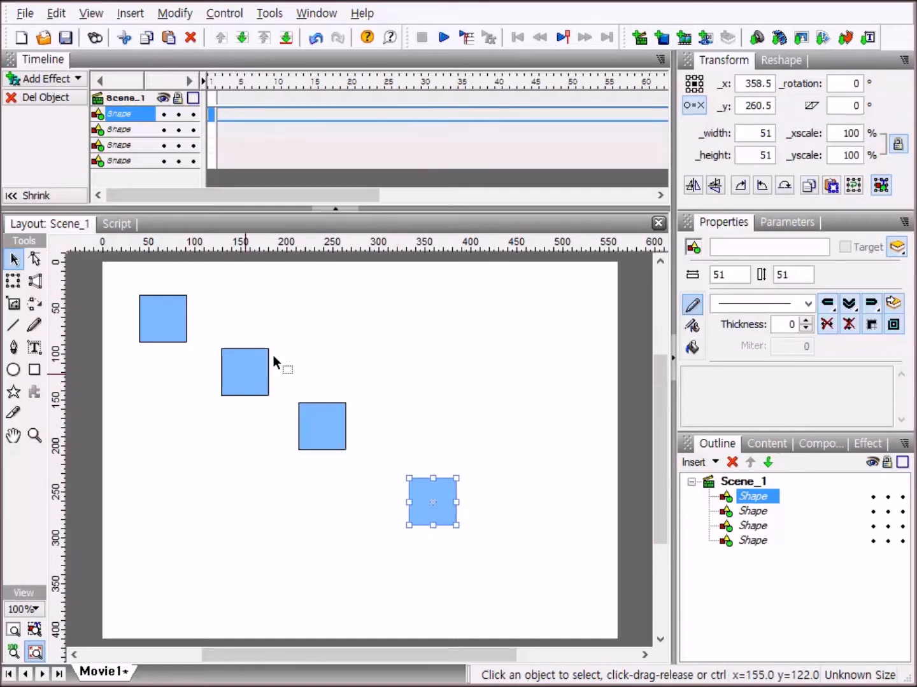
# Reposition the three copied squares at uneven distances along the diagonal, the lowest one at about x 364, y 300.
pyautogui.moveTo(255, 380); pyautogui.dragTo(239, 387)
pyautogui.moveTo(329, 429); pyautogui.dragTo(335, 456)
pyautogui.moveTo(433, 500); pyautogui.dragTo(439, 539)
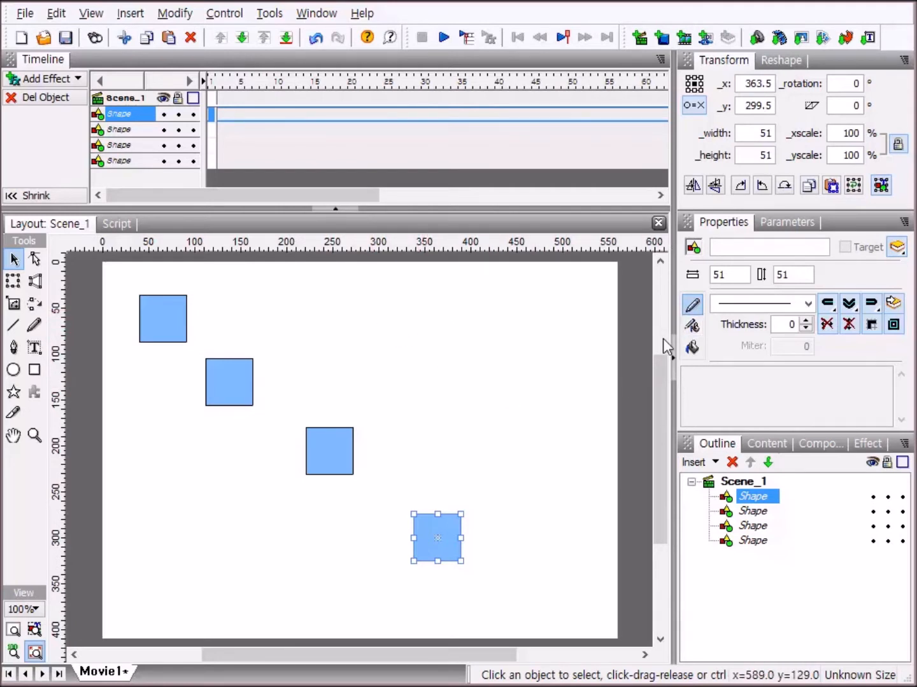
# Bring up the alignment controls and make alignment of all four selected squares relative to All Selected.
pyautogui.click(561, 448)
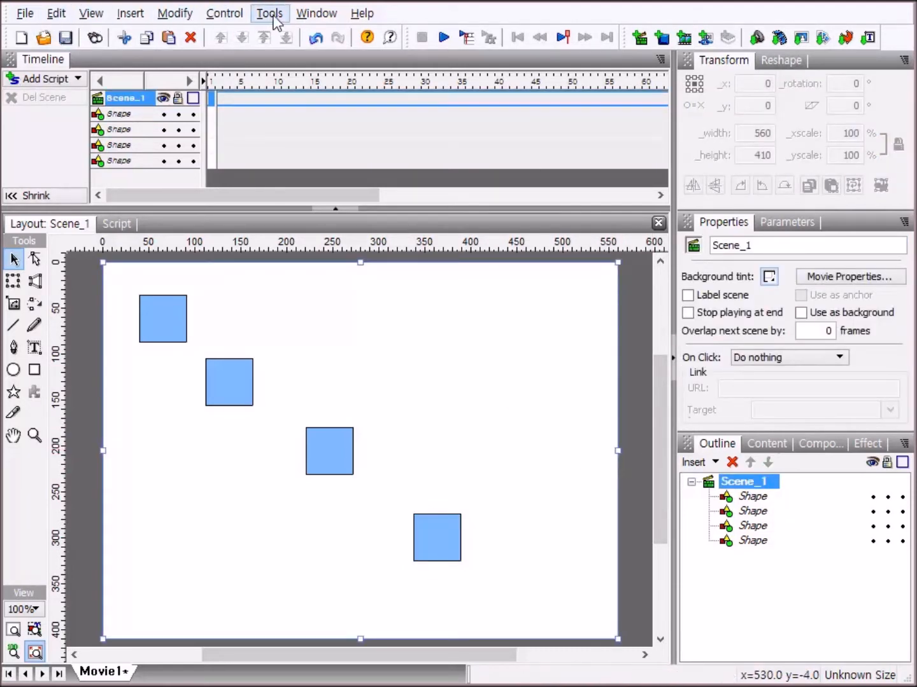
pyautogui.click(308, 19)
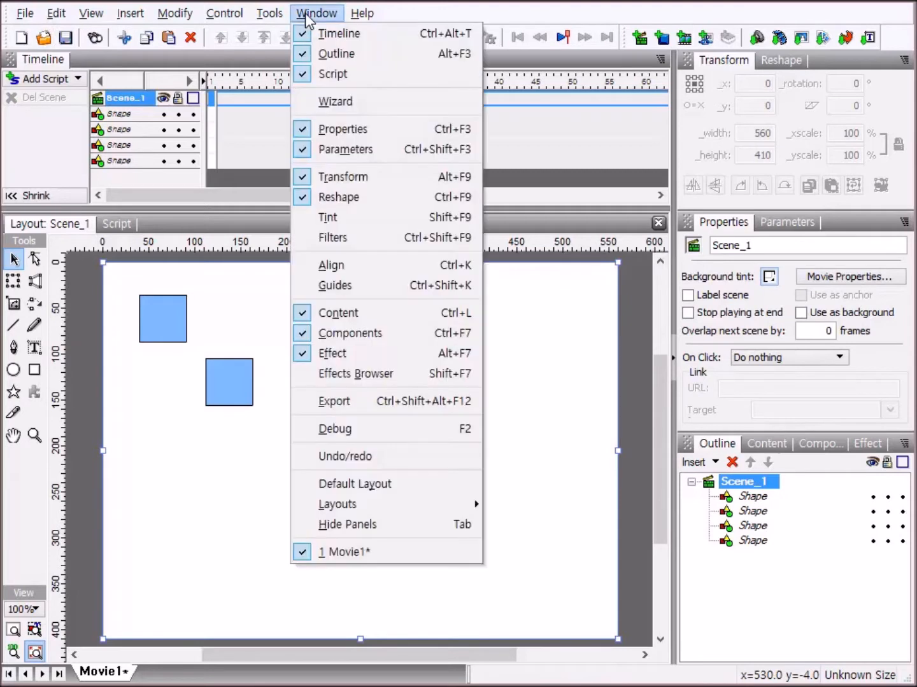
pyautogui.click(354, 266)
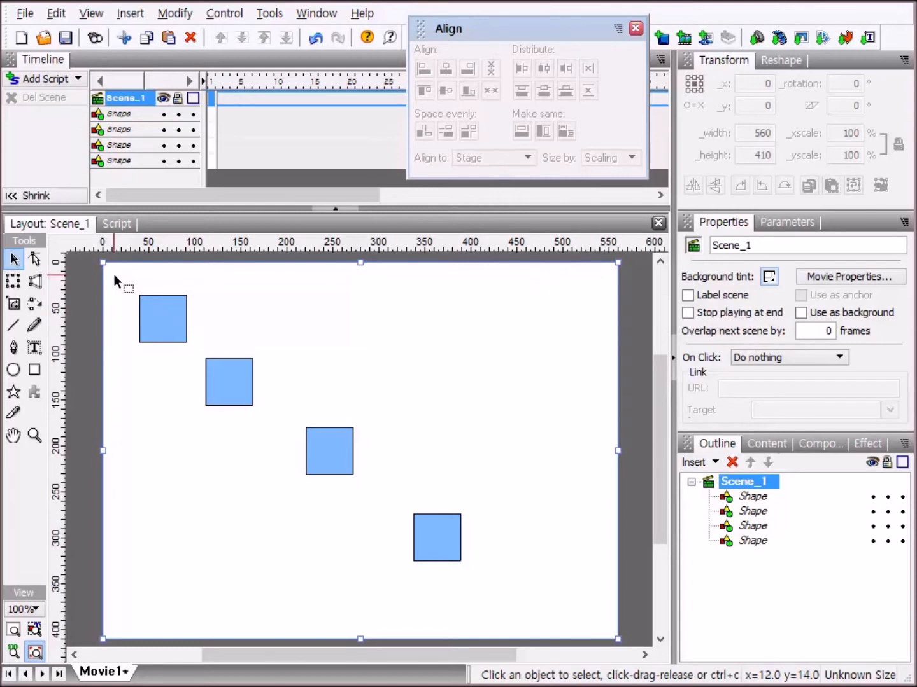
pyautogui.moveTo(115, 275); pyautogui.dragTo(536, 601)
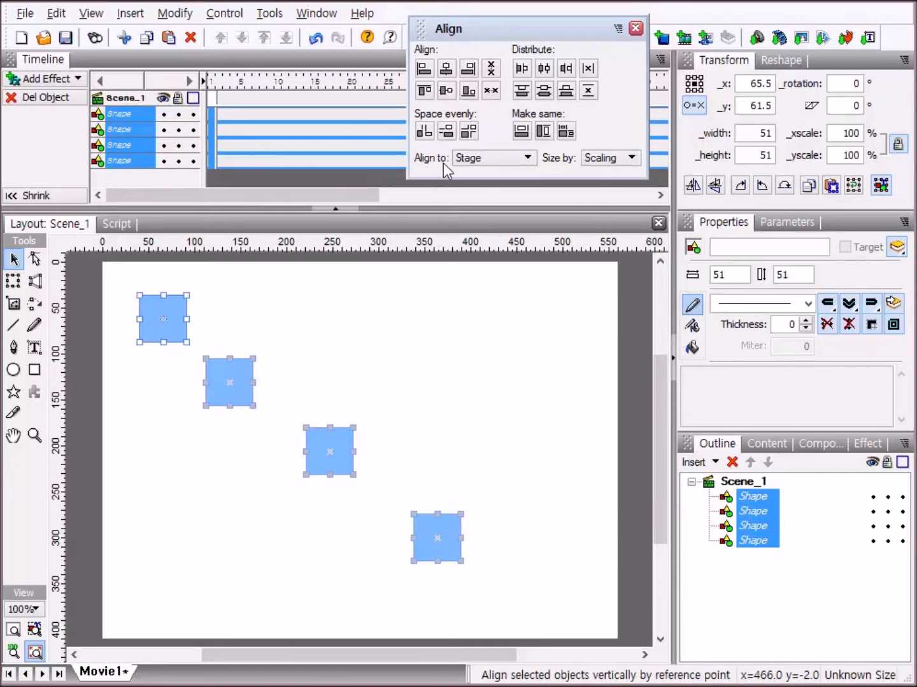
pyautogui.click(528, 158)
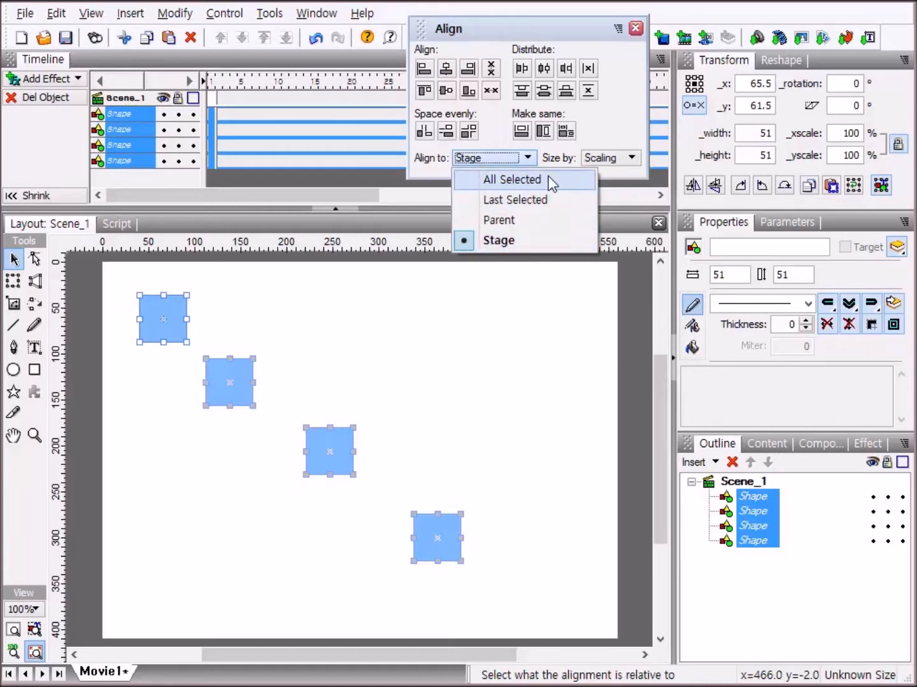
pyautogui.click(548, 180)
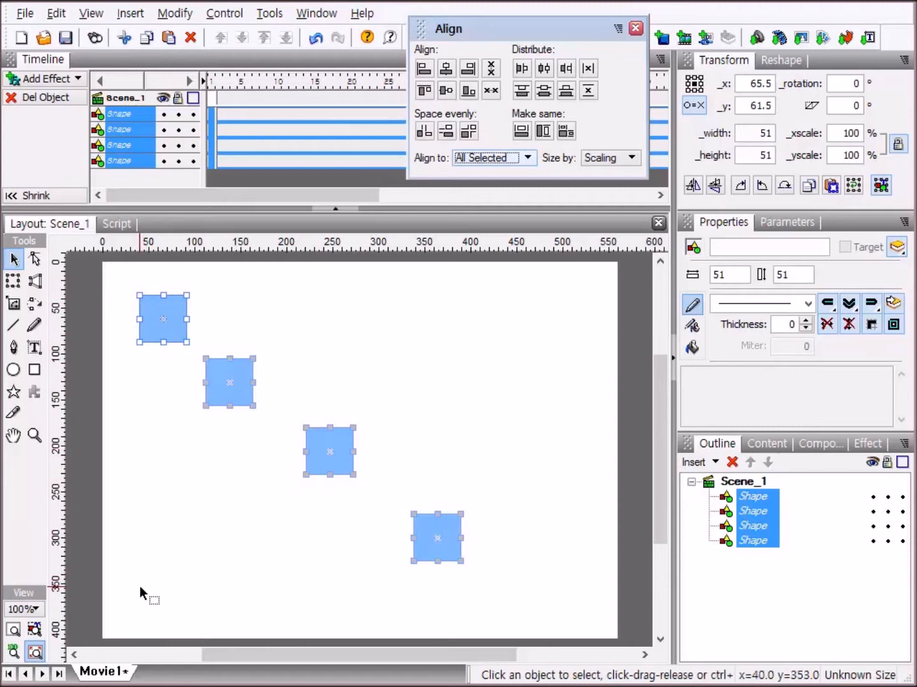
# Try aligning the four squares to the left with even vertical spacing, and undo both changes.
pyautogui.click(430, 70)
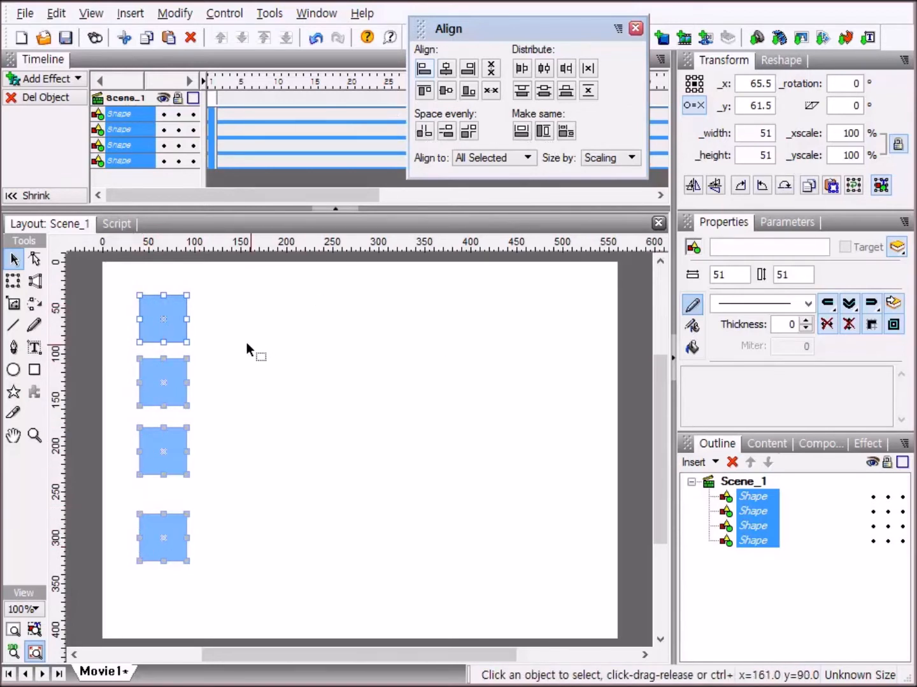
pyautogui.click(448, 131)
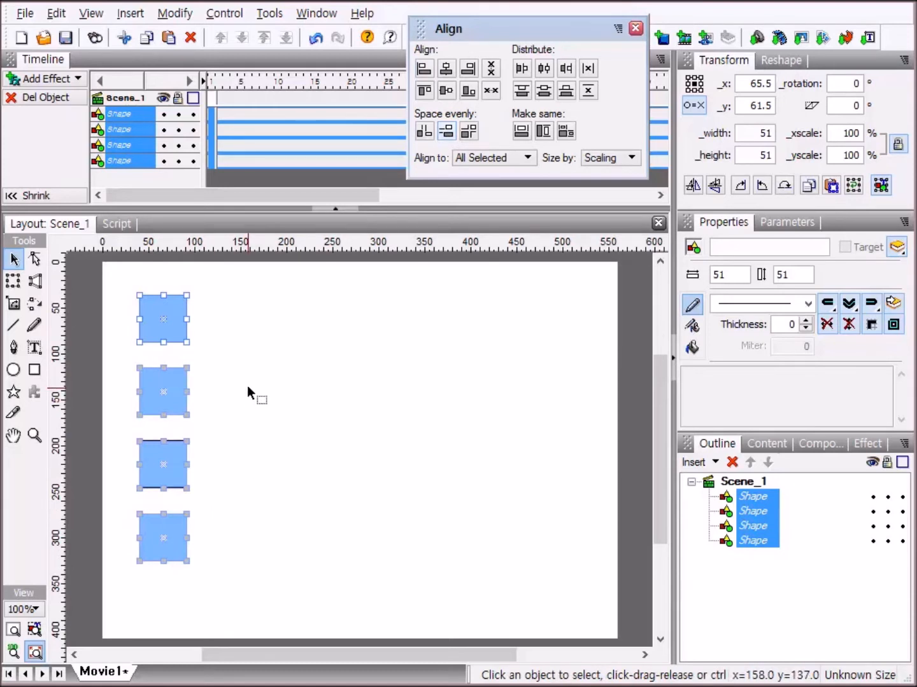
pyautogui.hotkey('ctrl', 'z')
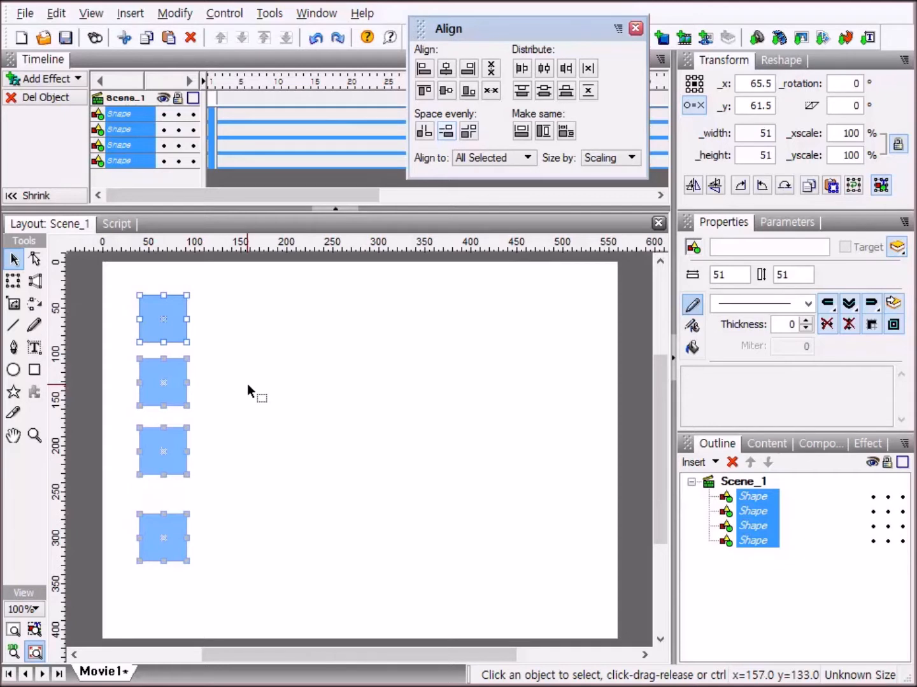
pyautogui.hotkey('ctrl', 'z')
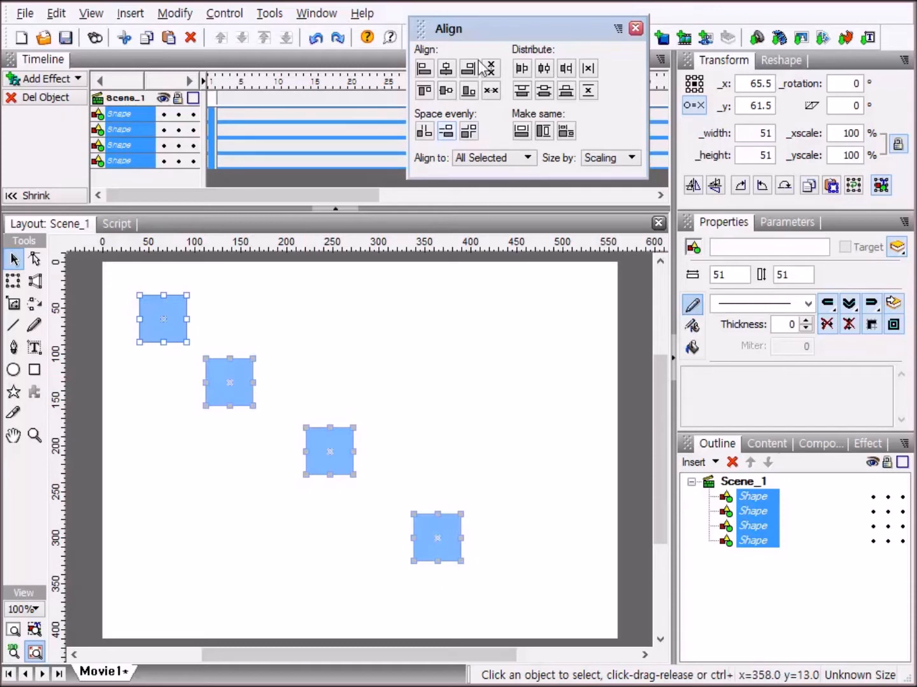
# Try centering the four squares horizontally in one column with even vertical spacing, and undo the changes.
pyautogui.click(449, 72)
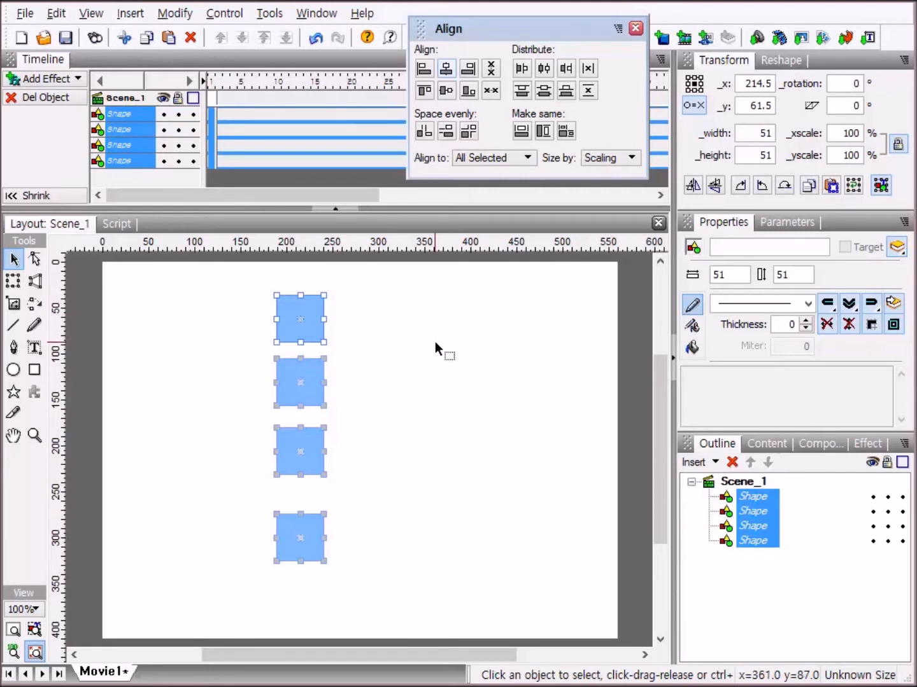
pyautogui.hotkey('ctrl', 'z')
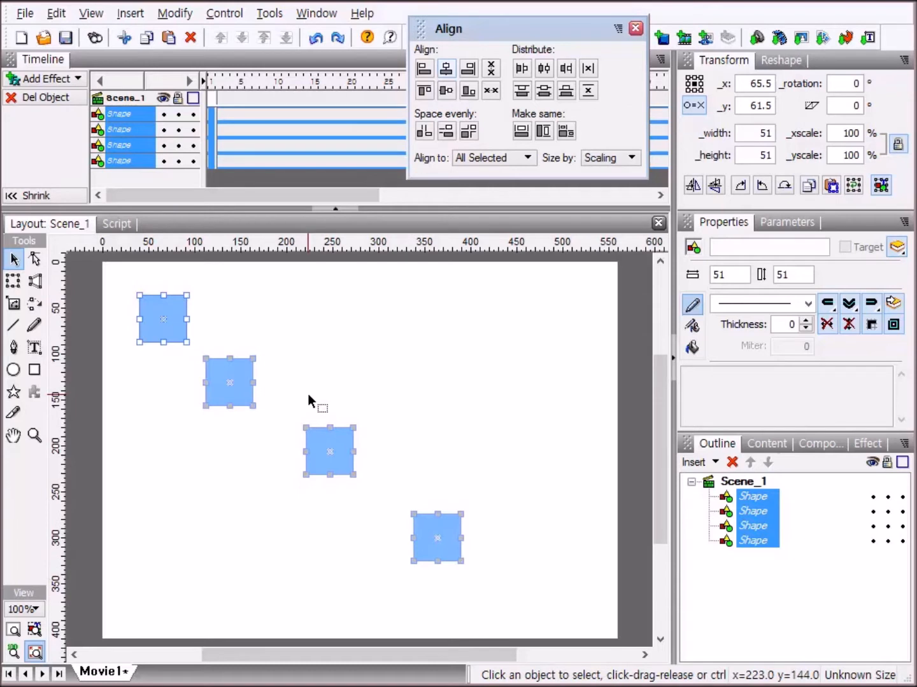
pyautogui.click(445, 68)
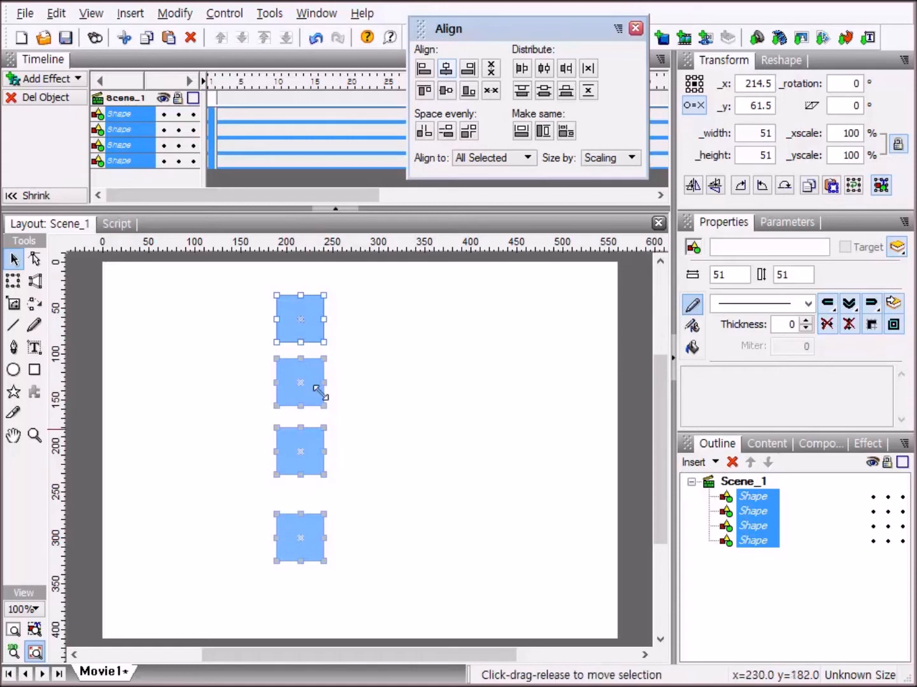
pyautogui.click(445, 132)
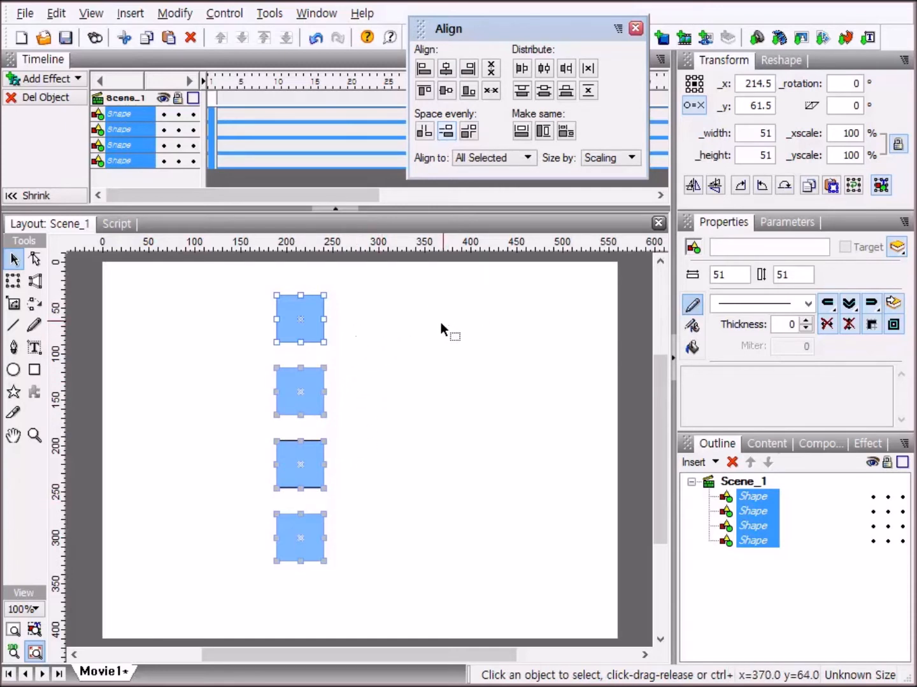
pyautogui.hotkey('ctrl', 'z')
pyautogui.hotkey('ctrl', 'z')
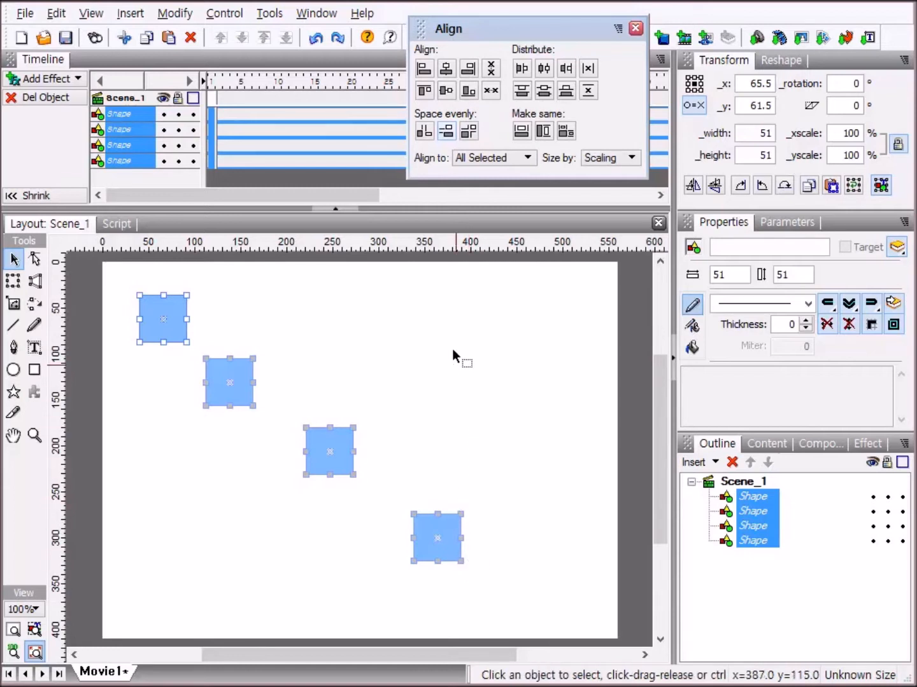
# Try aligning the four squares to the right with even vertical spacing, and undo both changes.
pyautogui.click(468, 69)
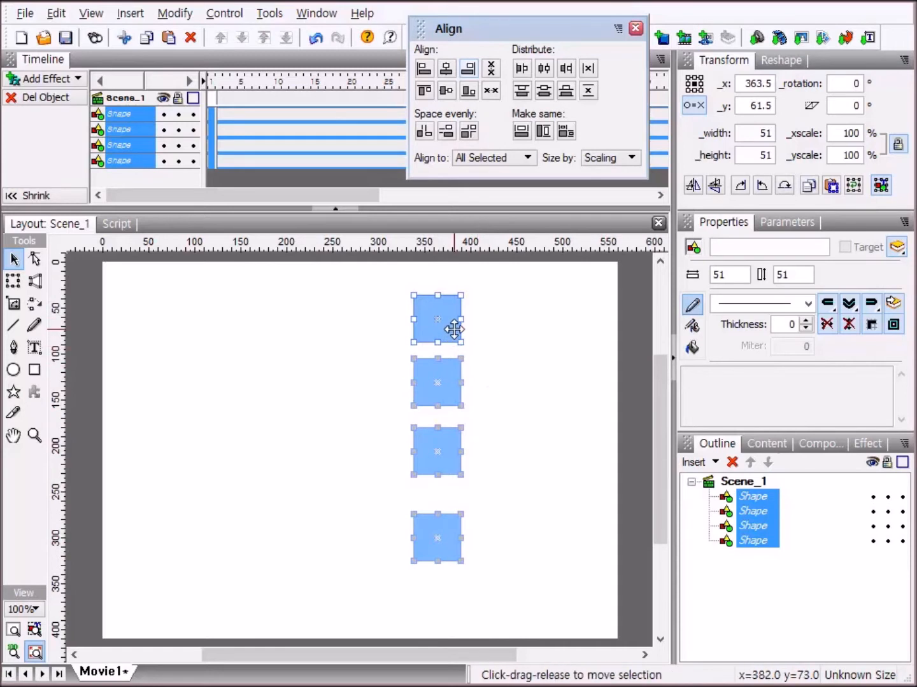
pyautogui.click(445, 135)
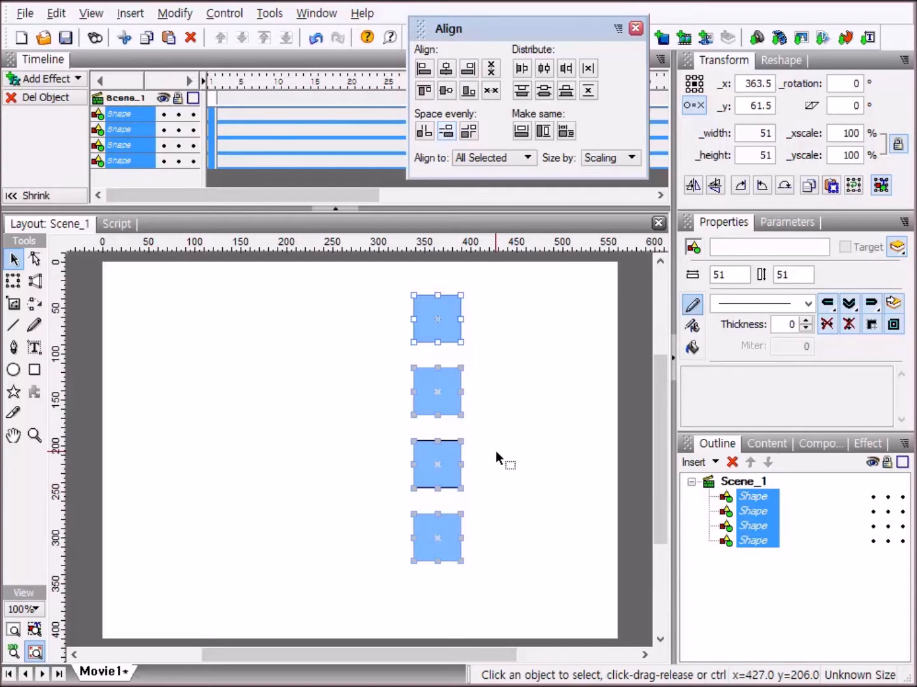
pyautogui.hotkey('ctrl', 'z')
pyautogui.hotkey('ctrl', 'z')
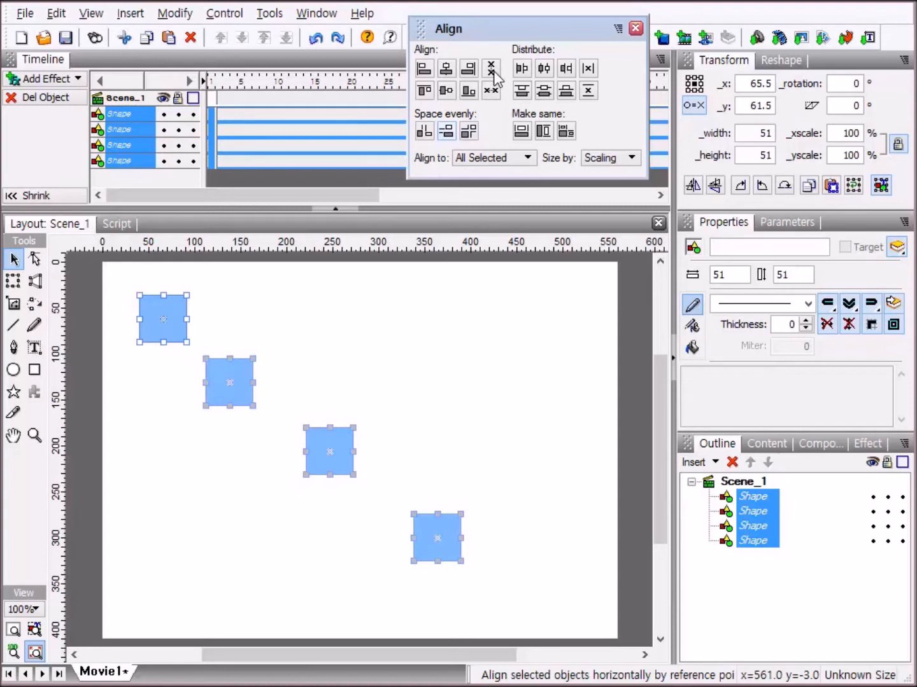
# Try aligning the four squares horizontally by reference point with even vertical spacing, and undo both changes.
pyautogui.click(492, 70)
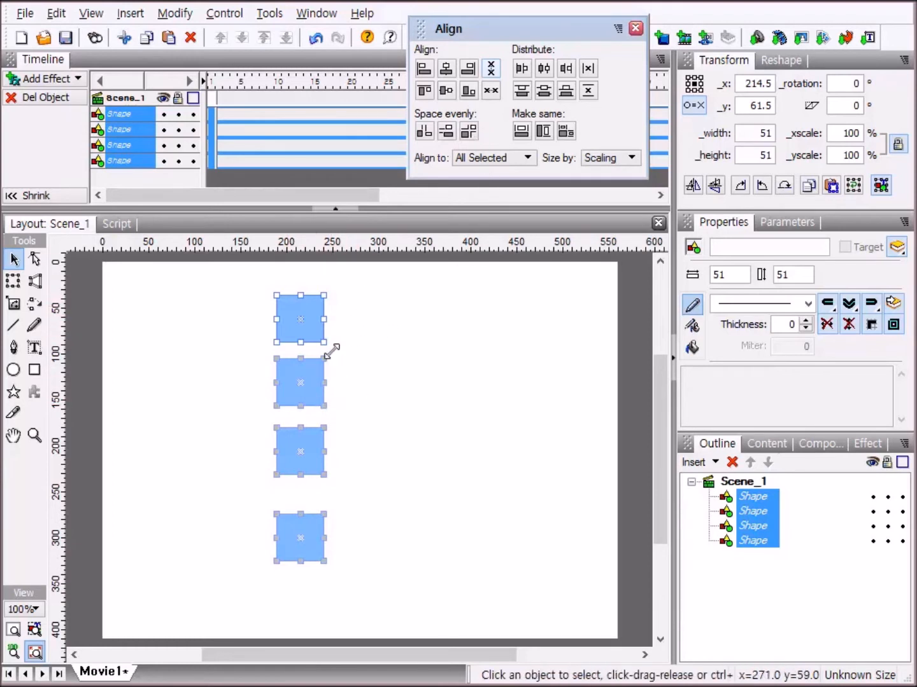
pyautogui.click(446, 132)
pyautogui.hotkey('ctrl', 'z')
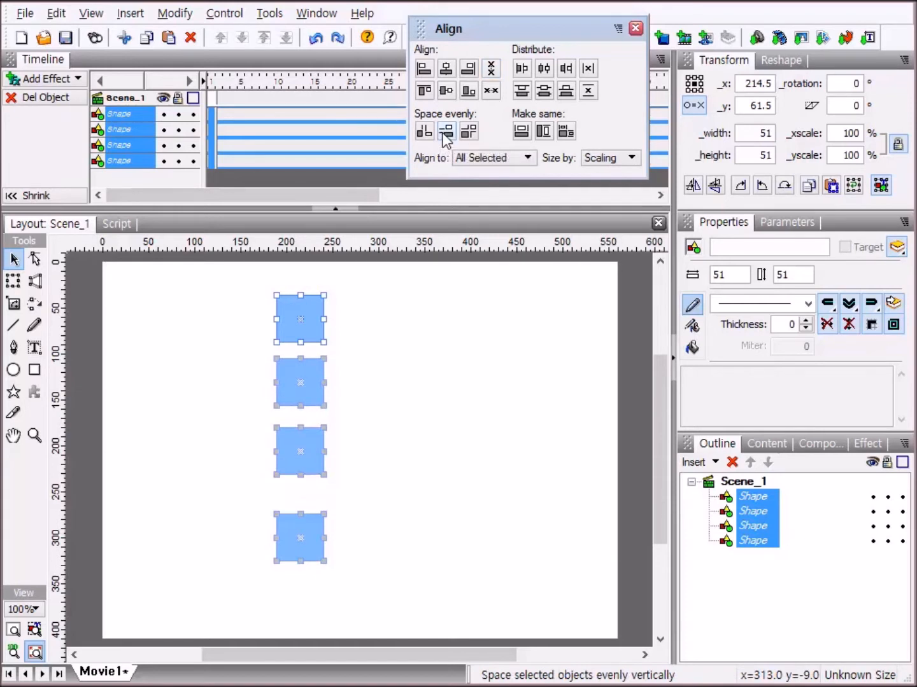
pyautogui.hotkey('ctrl', 'z')
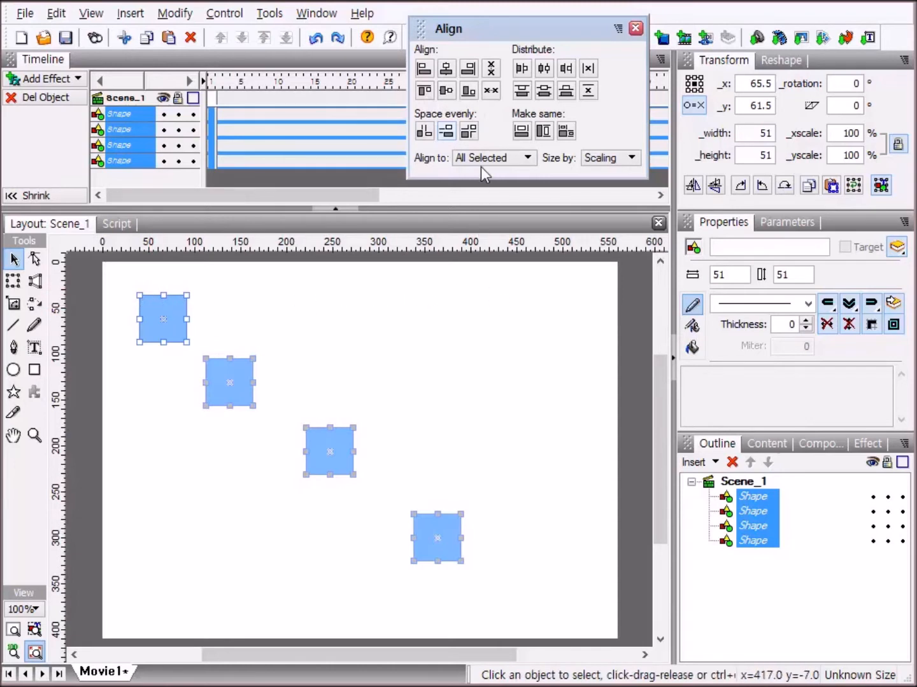
# Try aligning the four squares to the top with even horizontal spacing, and undo both changes.
pyautogui.click(424, 91)
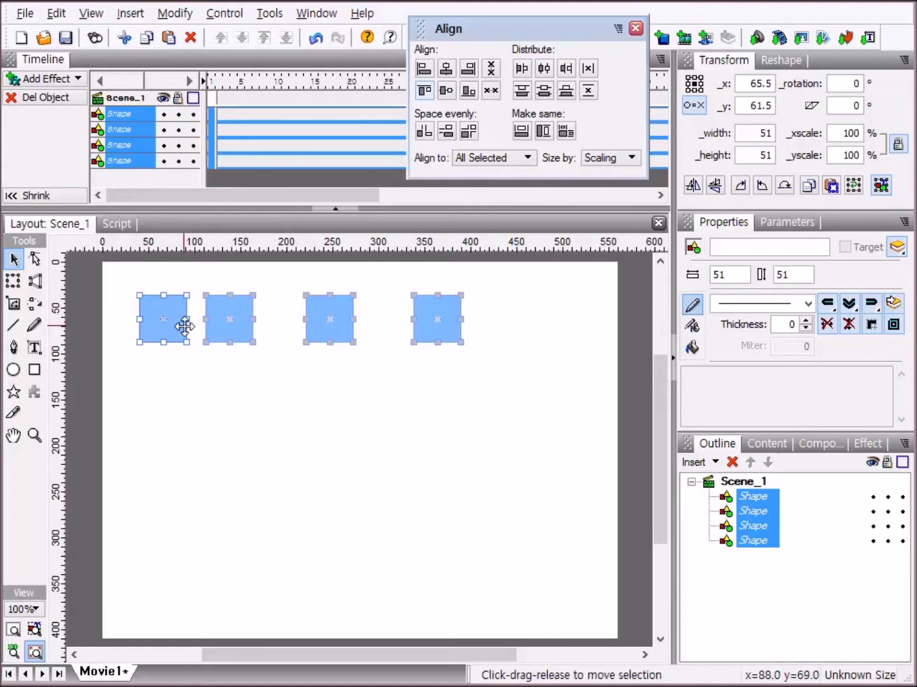
pyautogui.click(423, 132)
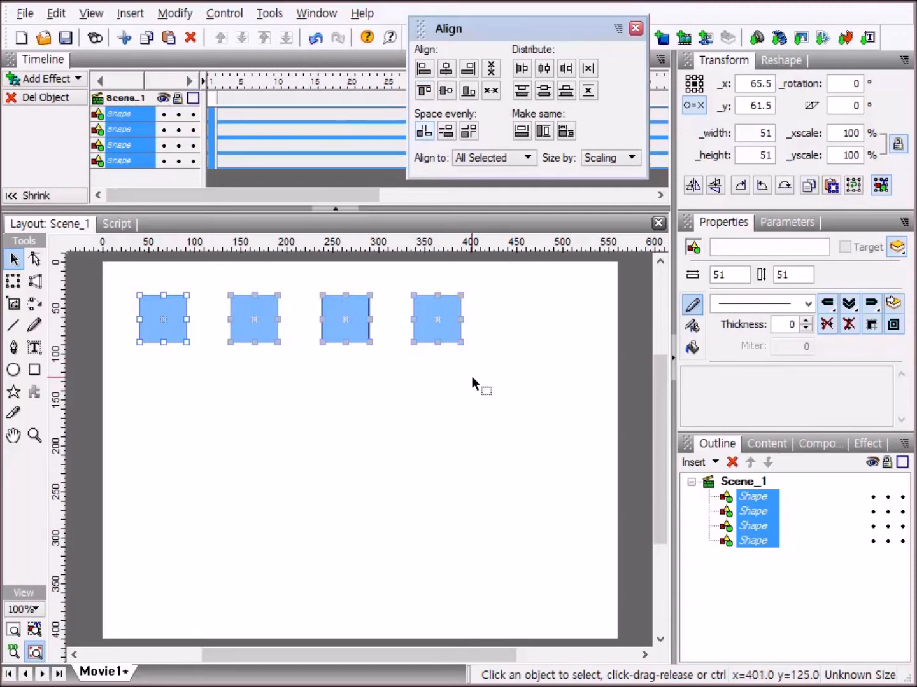
pyautogui.hotkey('ctrl', 'z')
pyautogui.hotkey('ctrl', 'z')
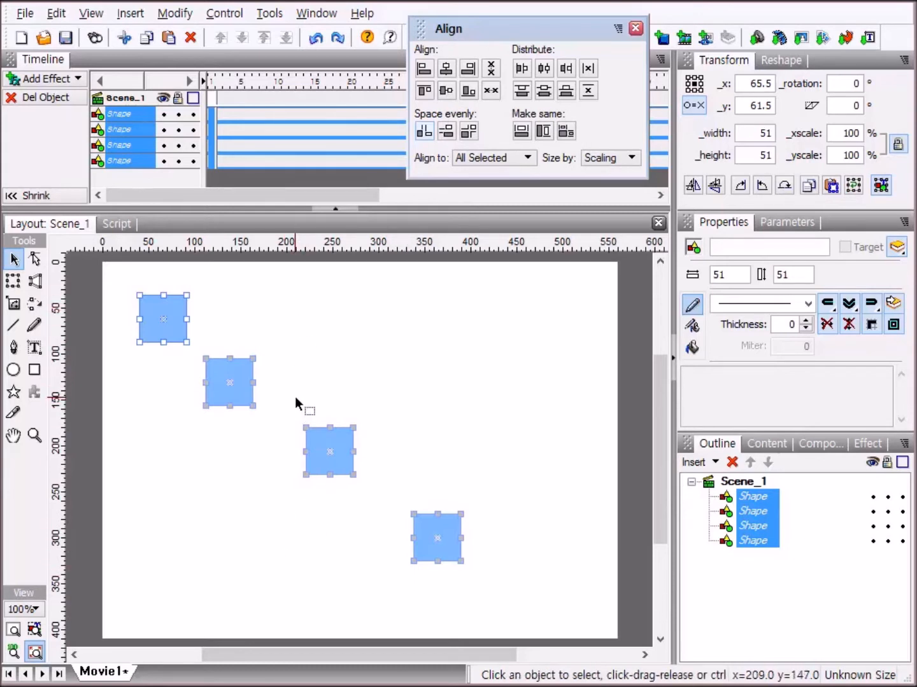
# Try centering the four squares vertically in one row with even horizontal spacing, and undo both changes.
pyautogui.click(447, 91)
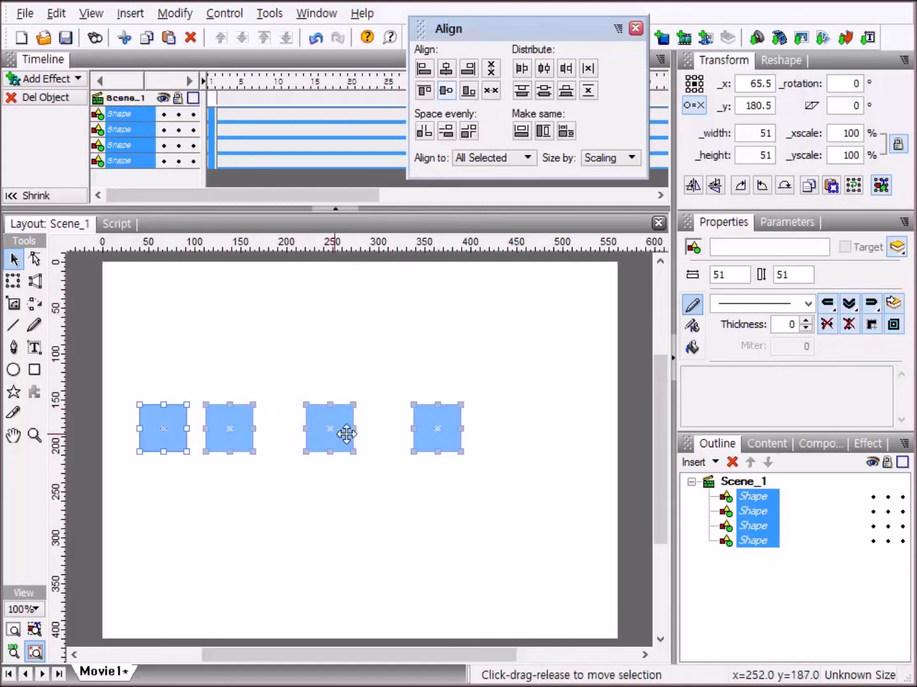
pyautogui.click(425, 135)
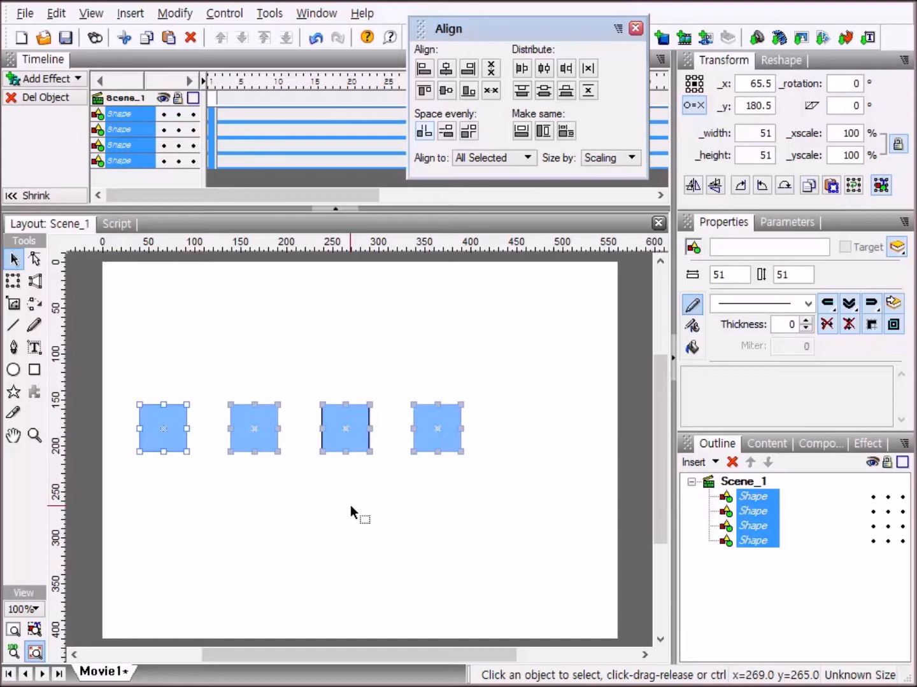
pyautogui.hotkey('ctrl', 'z')
pyautogui.hotkey('ctrl', 'z')
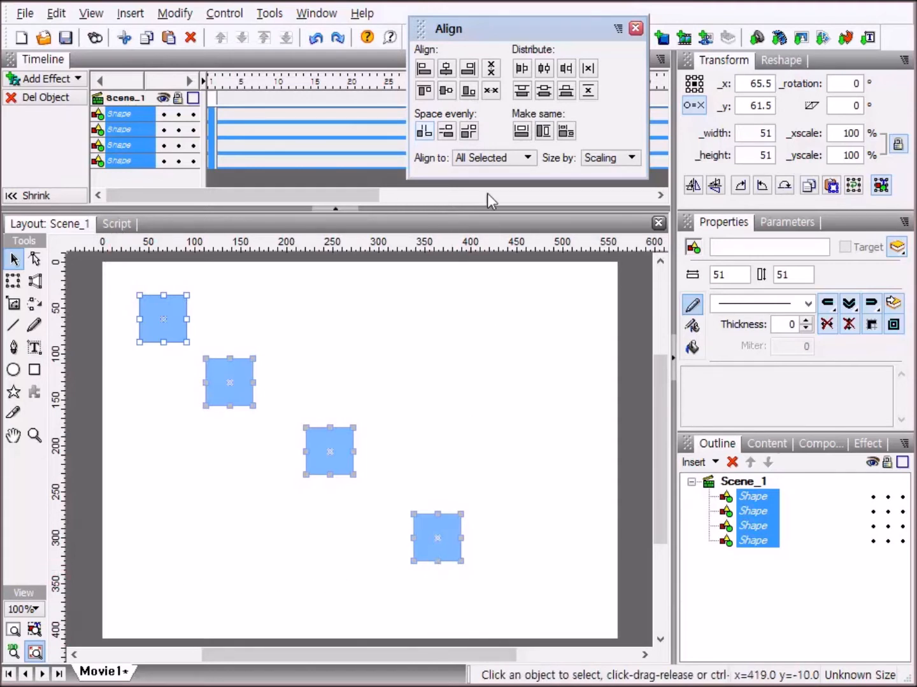
# Try aligning the four squares to the bottom with even horizontal spacing, and undo both changes.
pyautogui.click(469, 91)
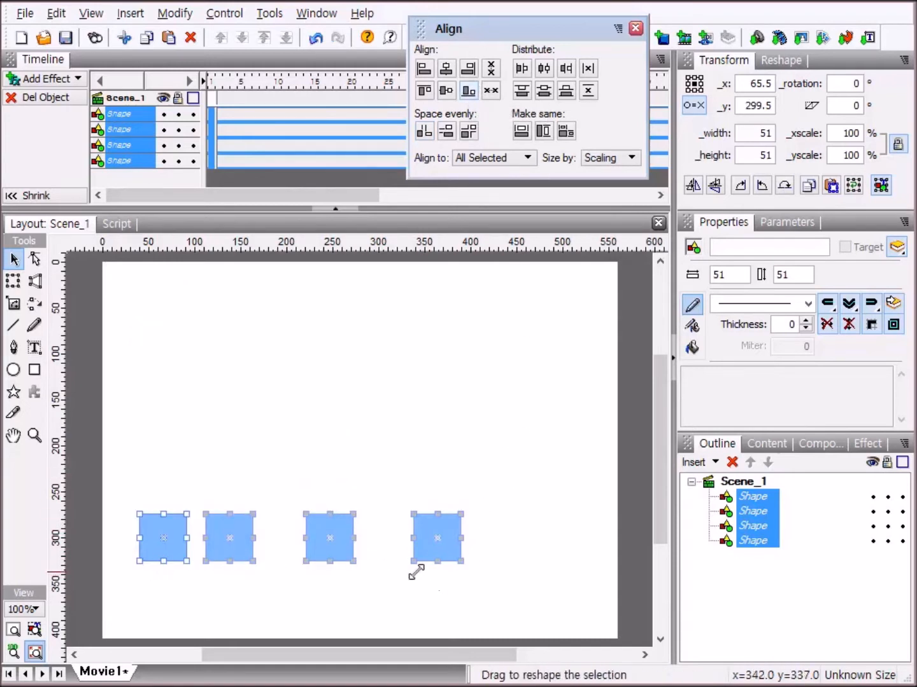
pyautogui.click(425, 135)
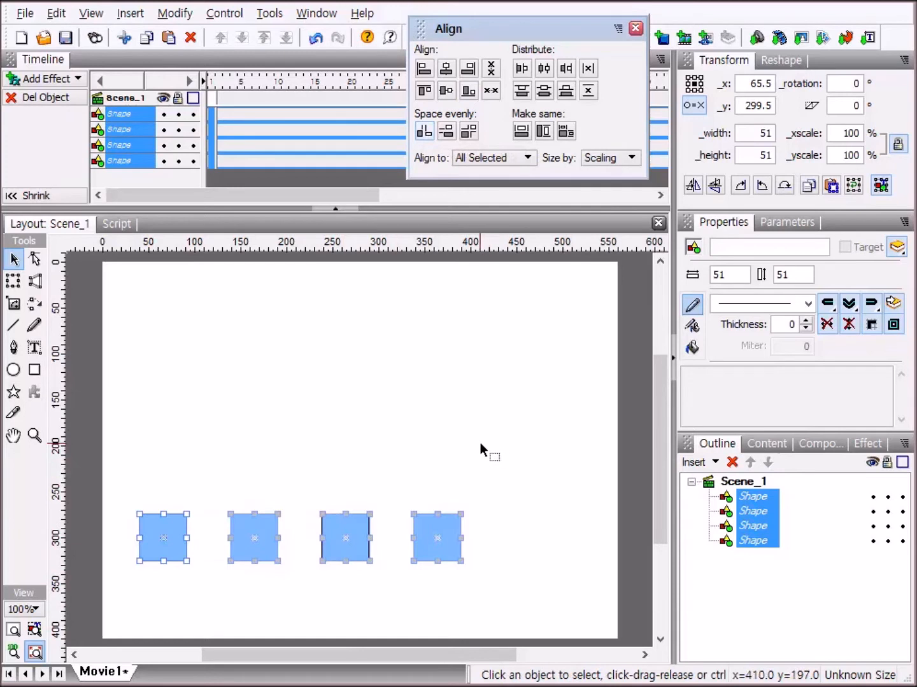
pyautogui.hotkey('ctrl', 'z')
pyautogui.hotkey('ctrl', 'z')
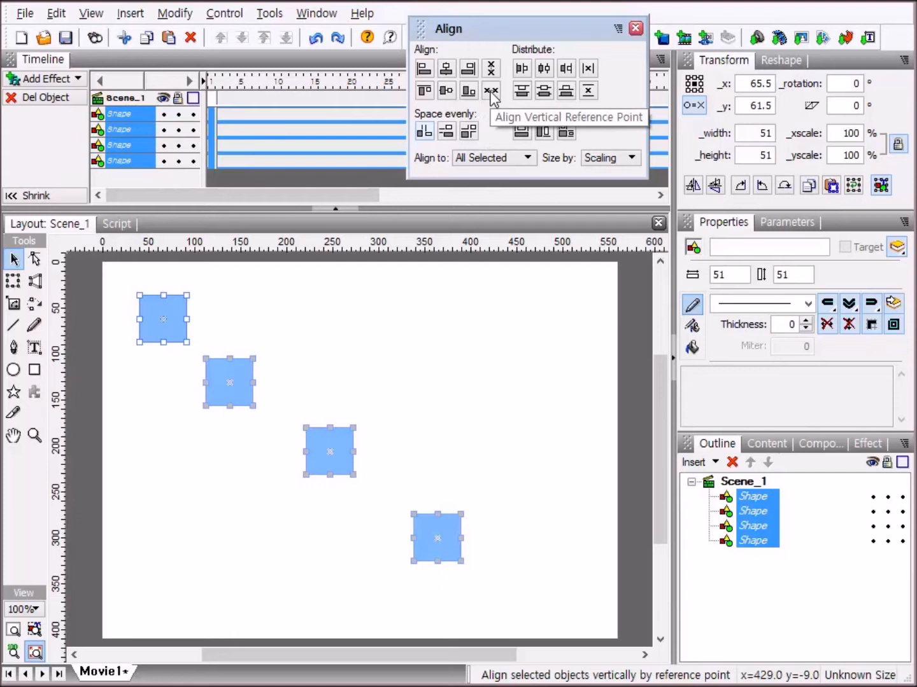
# Try aligning the four squares vertically by reference point with even horizontal spacing, and undo both changes.
pyautogui.click(491, 91)
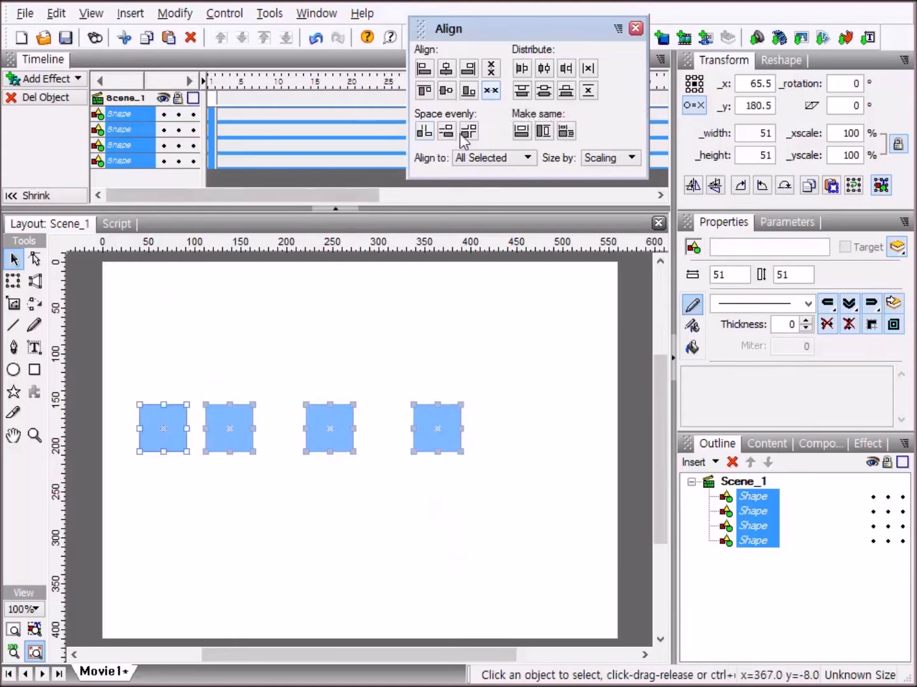
pyautogui.click(421, 132)
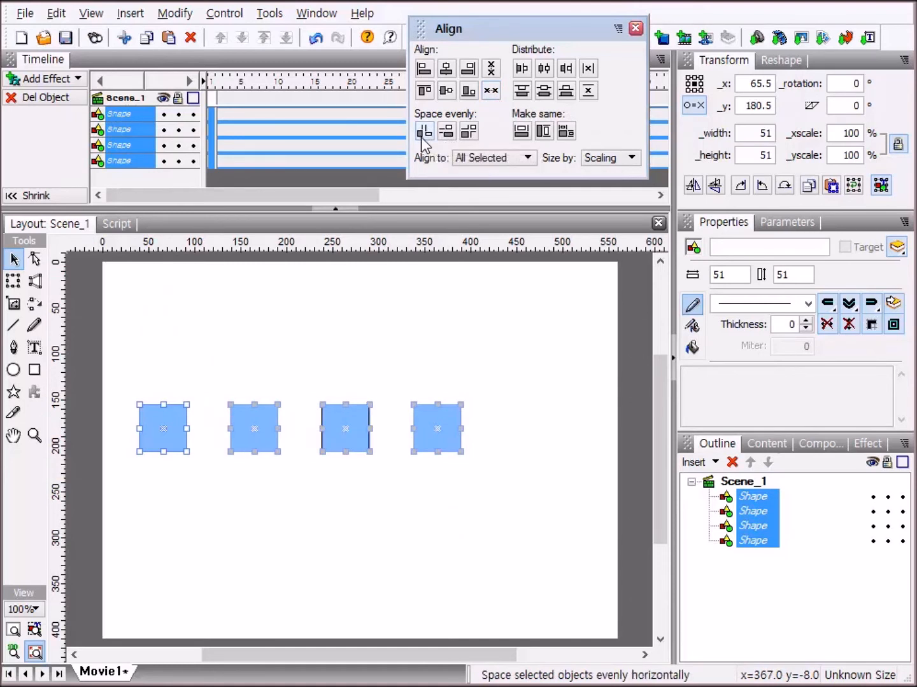
pyautogui.hotkey('ctrl', 'z')
pyautogui.hotkey('ctrl', 'z')
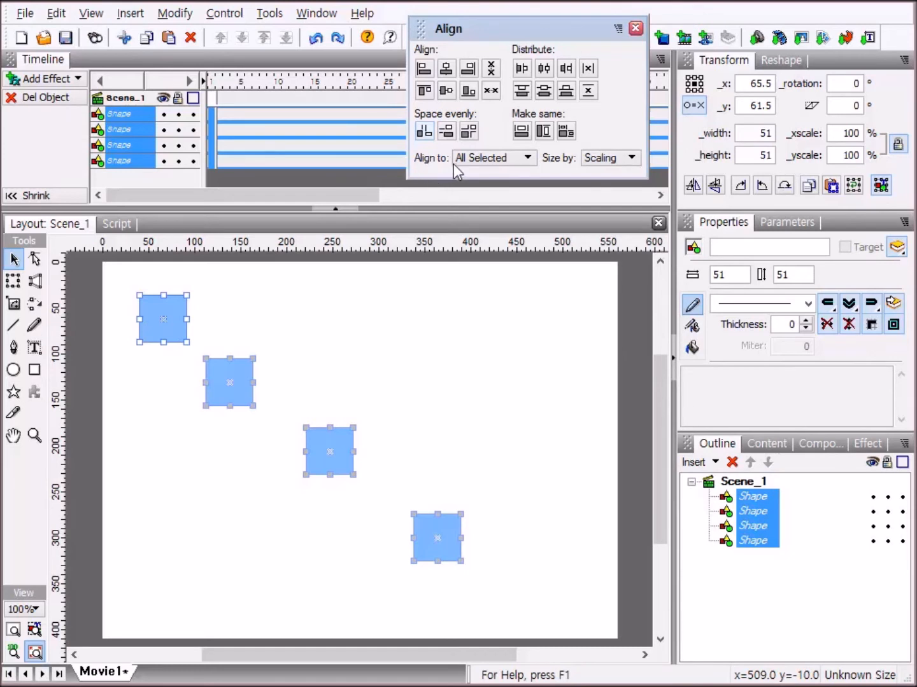
# Make alignment relative to the Stage, try left-aligning the four squares with even vertical spacing, and undo both position changes.
pyautogui.click(527, 160)
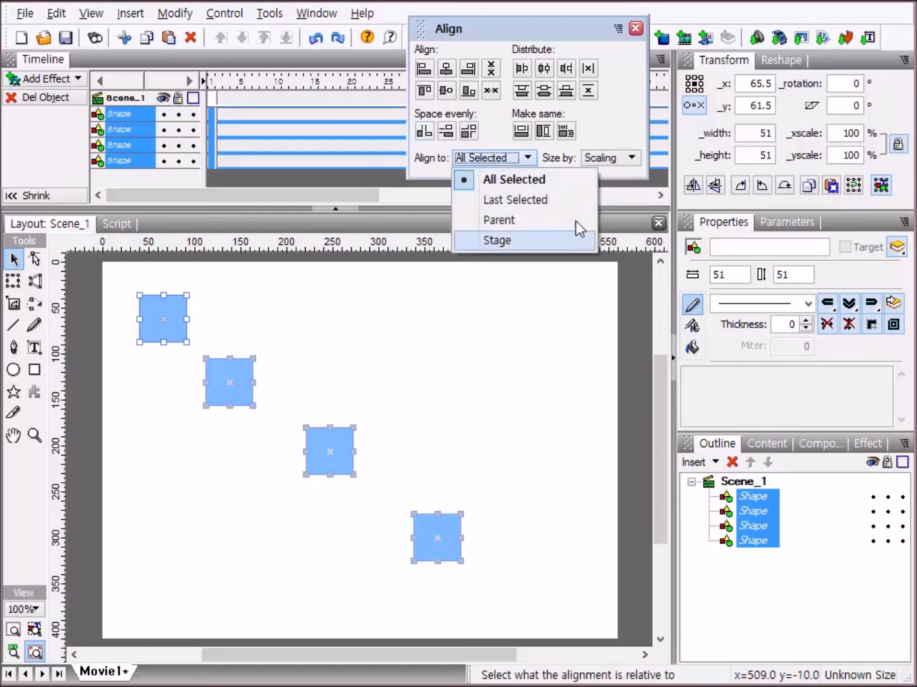
pyautogui.click(515, 241)
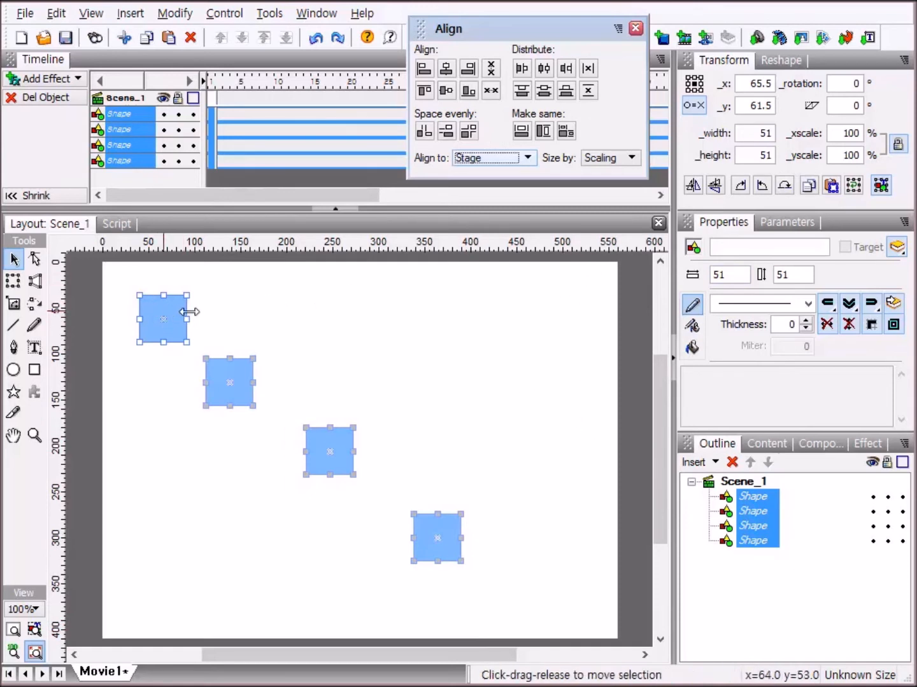
pyautogui.click(426, 70)
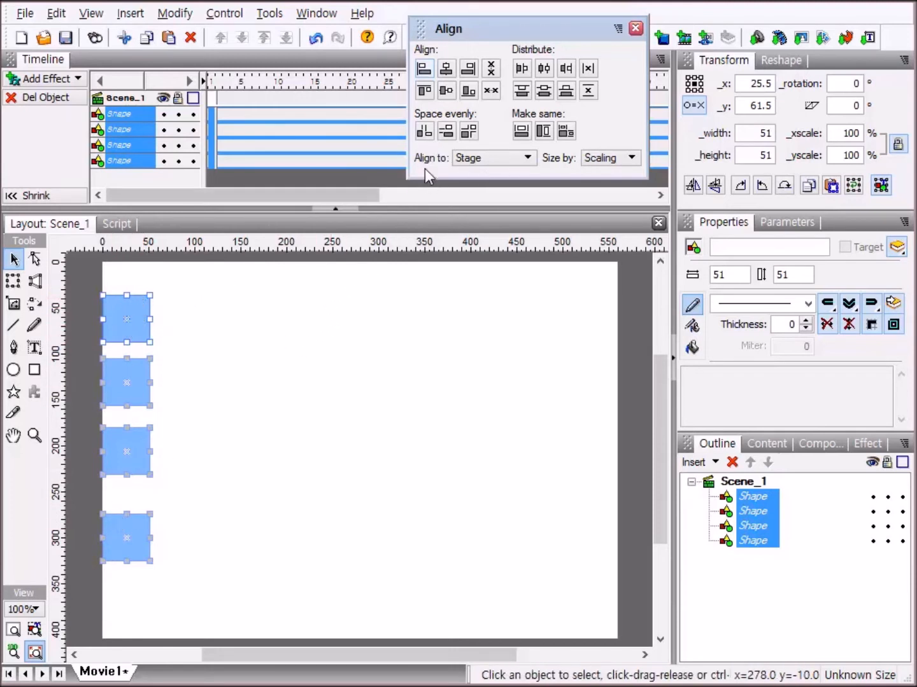
pyautogui.click(446, 132)
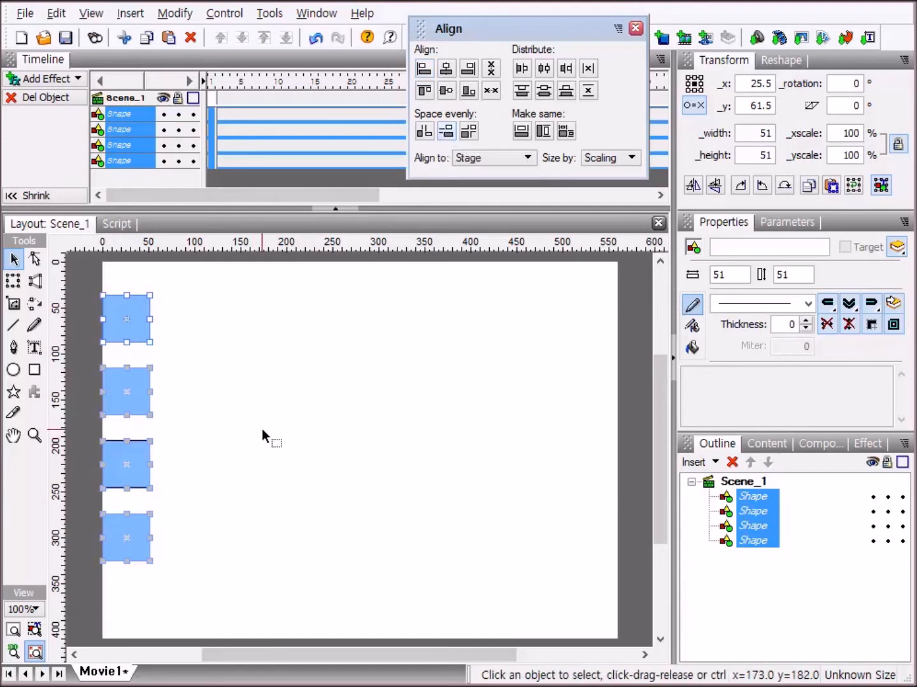
pyautogui.hotkey('ctrl', 'z')
pyautogui.hotkey('ctrl', 'z')
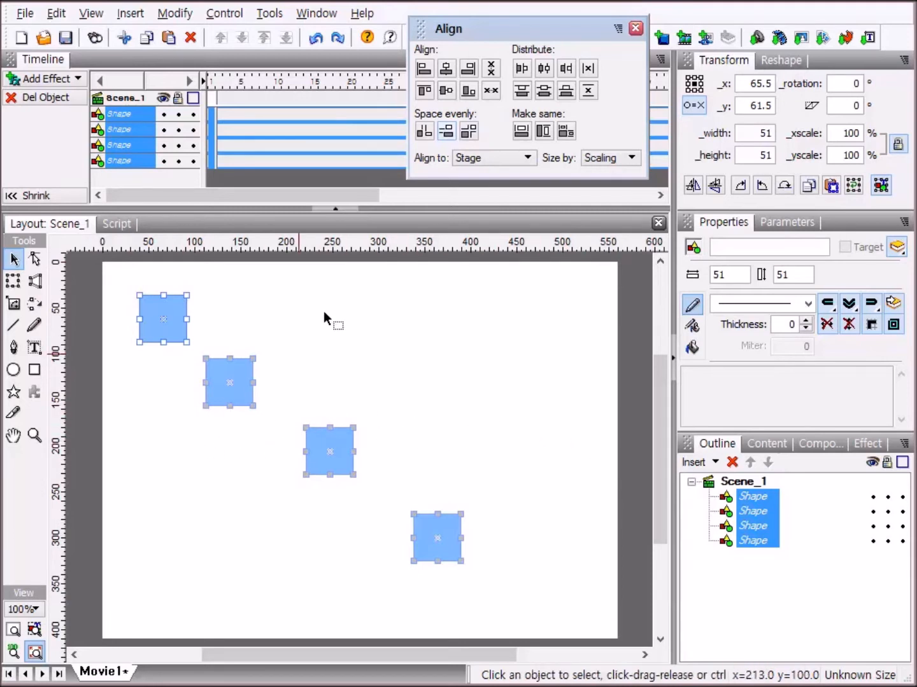
# Try centering the four squares horizontally on the stage with even vertical spacing, and undo both changes.
pyautogui.click(446, 69)
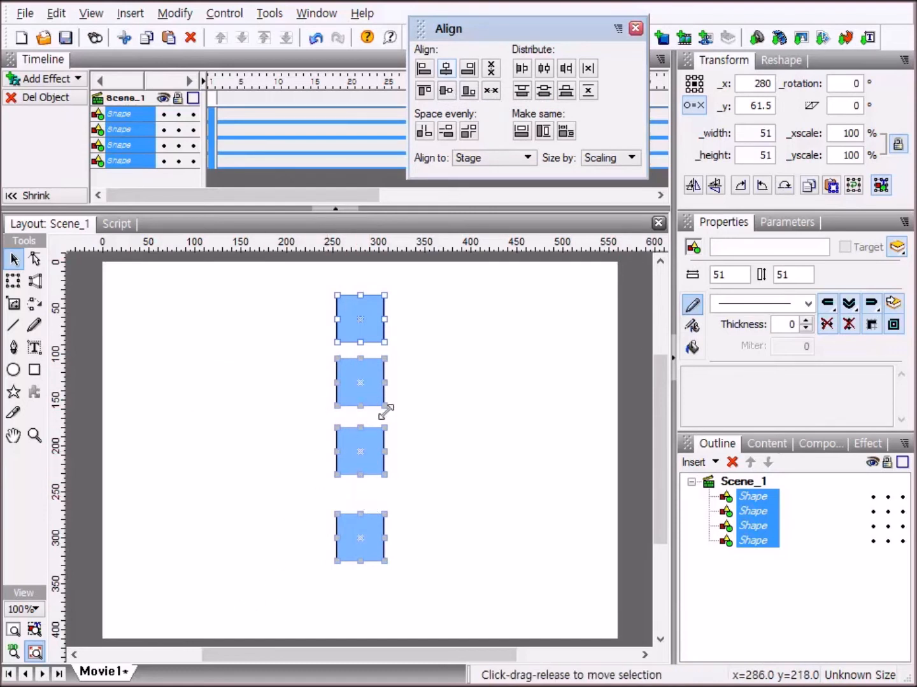
pyautogui.click(444, 136)
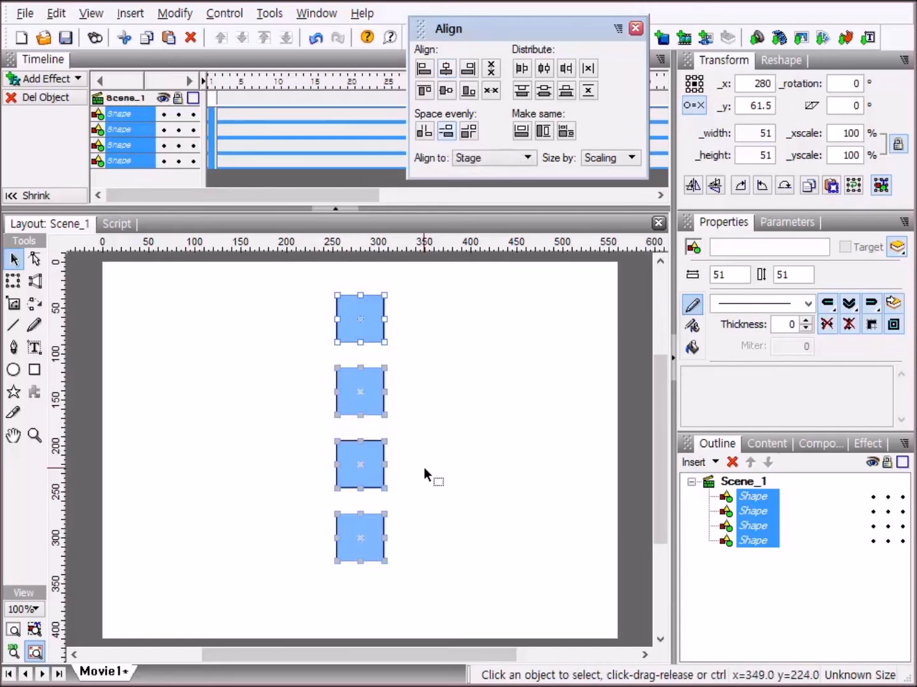
pyautogui.hotkey('ctrl', 'z')
pyautogui.hotkey('ctrl', 'z')
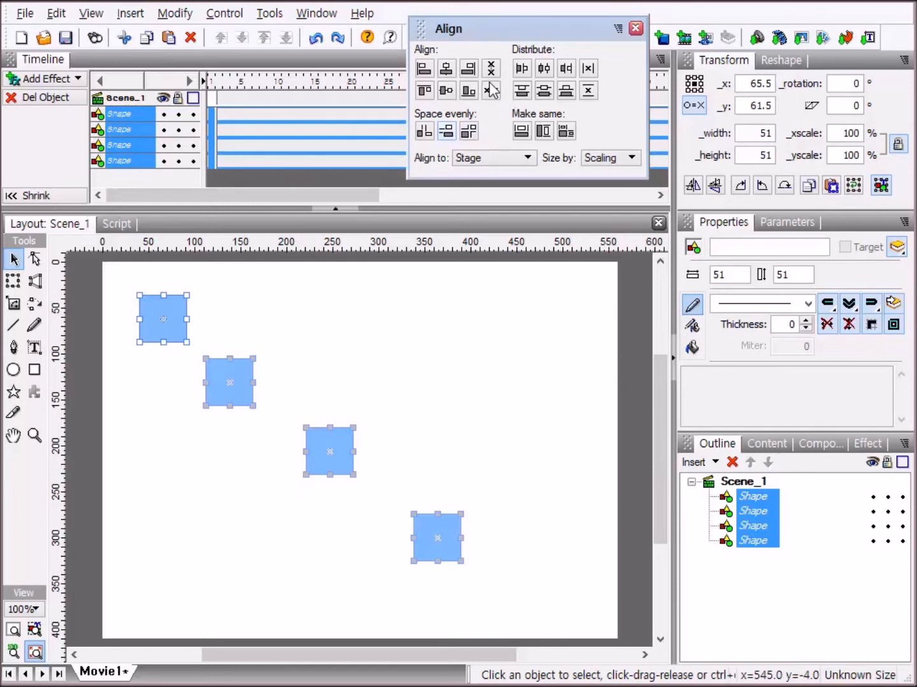
# Try aligning the four squares to the stage's right edge with even vertical spacing, and undo both changes.
pyautogui.click(467, 68)
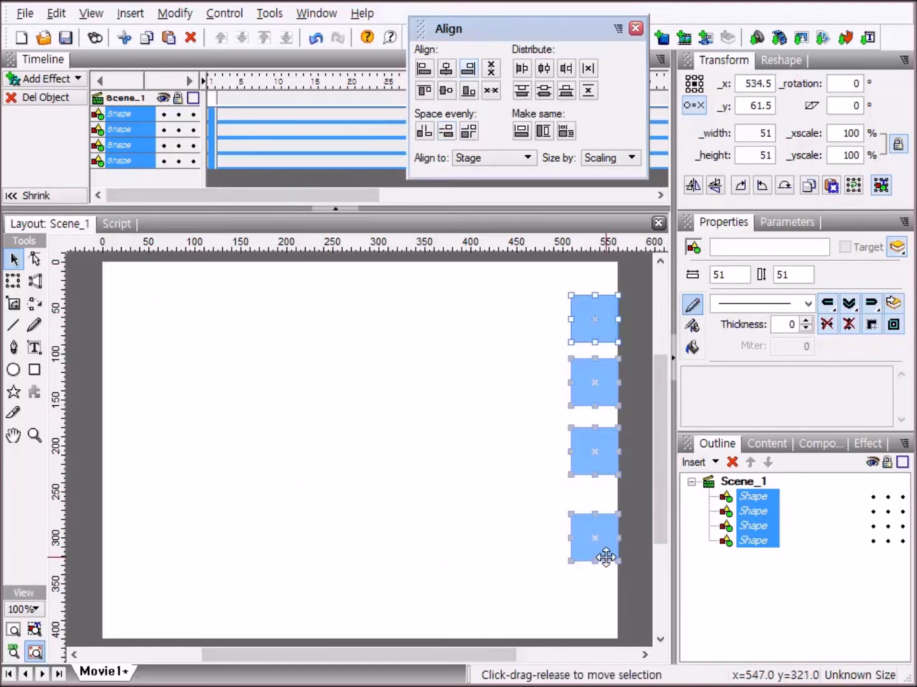
pyautogui.click(446, 132)
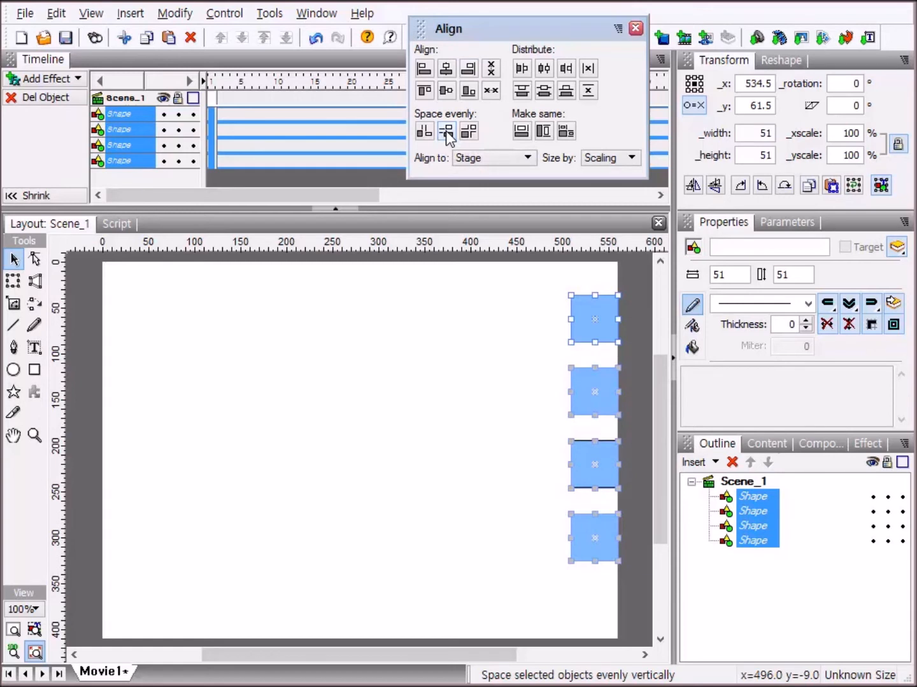
pyautogui.hotkey('ctrl', 'z')
pyautogui.hotkey('ctrl', 'z')
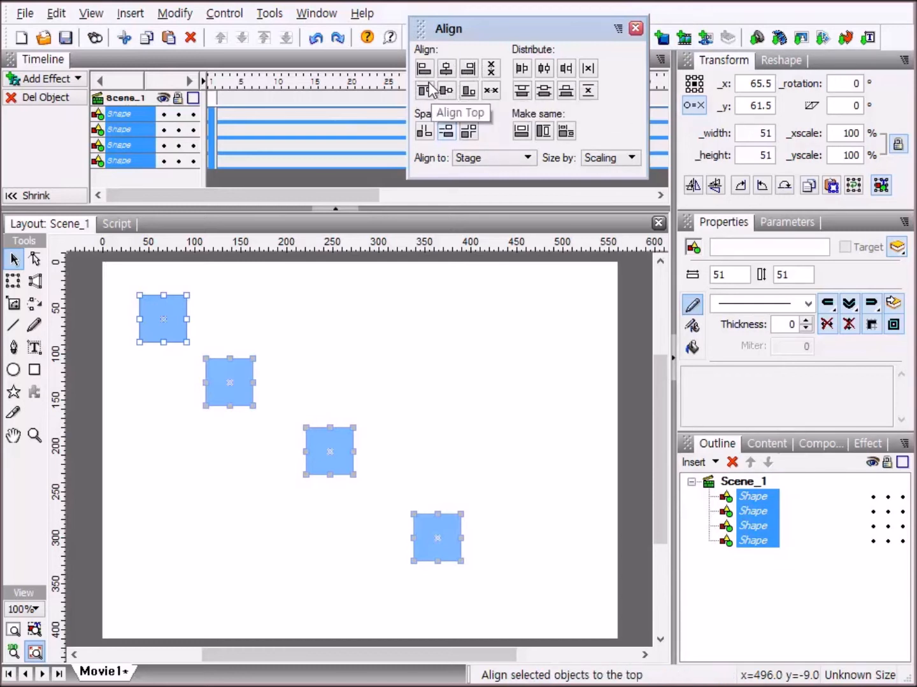
# Try aligning the four squares horizontally by reference point relative to the stage with even vertical spacing, and undo both changes.
pyautogui.click(491, 71)
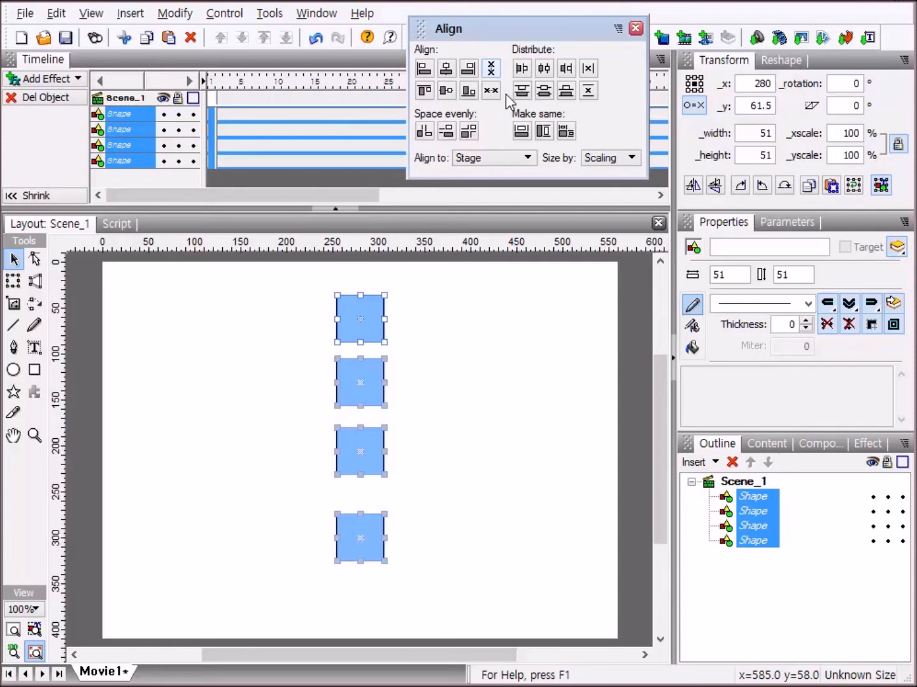
pyautogui.click(449, 134)
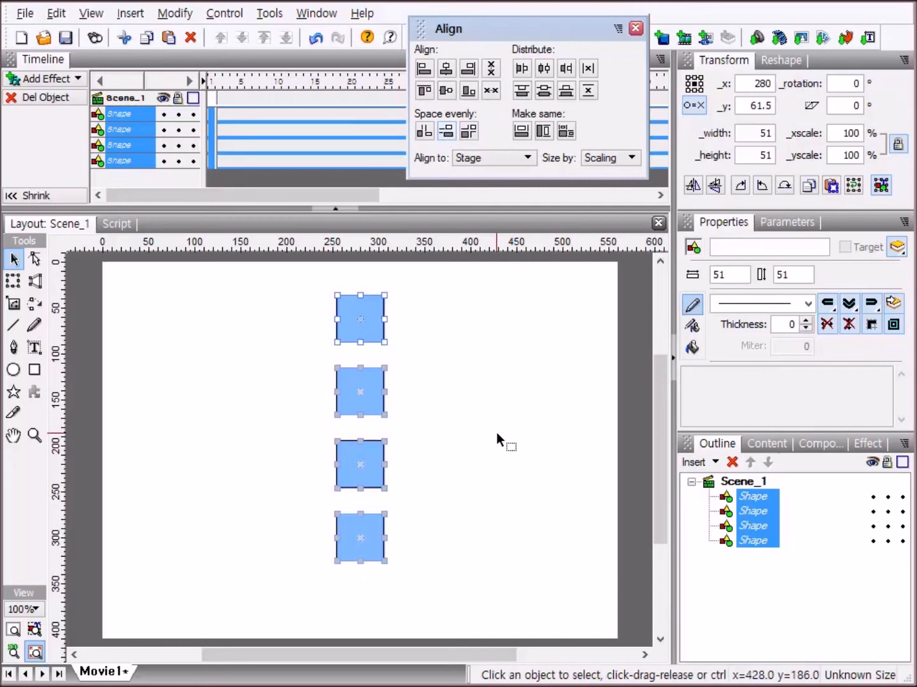
pyautogui.hotkey('ctrl', 'z')
pyautogui.hotkey('ctrl', 'z')
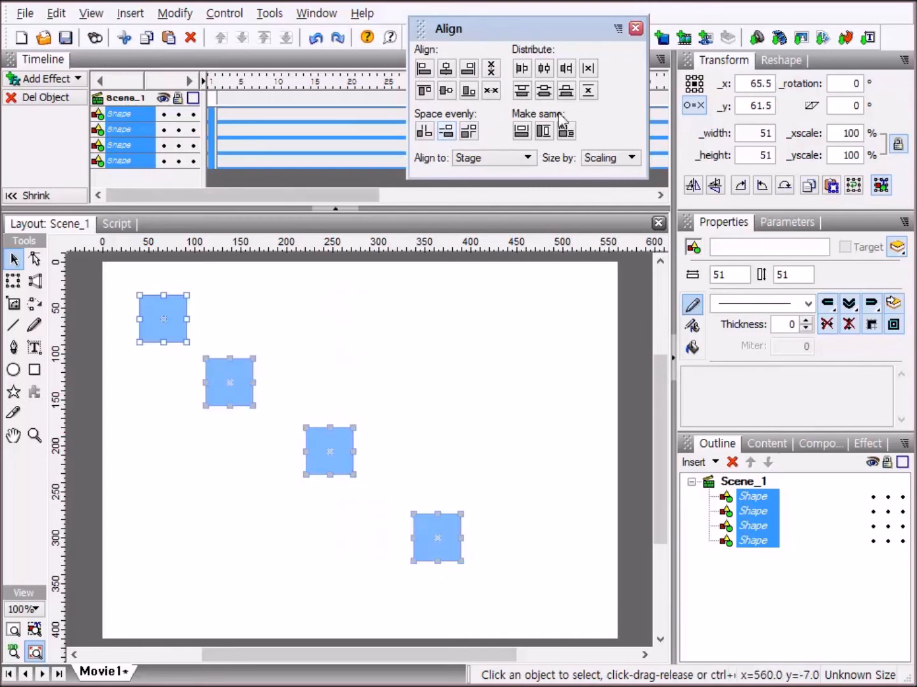
# Try aligning the four squares to the stage's top edge with even horizontal spacing, and undo both changes.
pyautogui.click(423, 94)
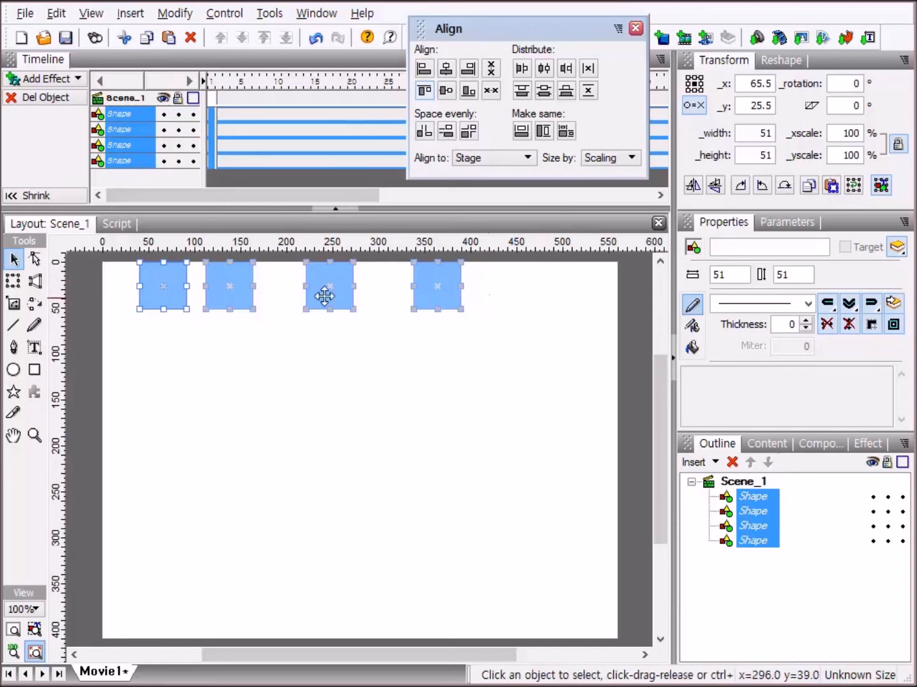
pyautogui.click(423, 134)
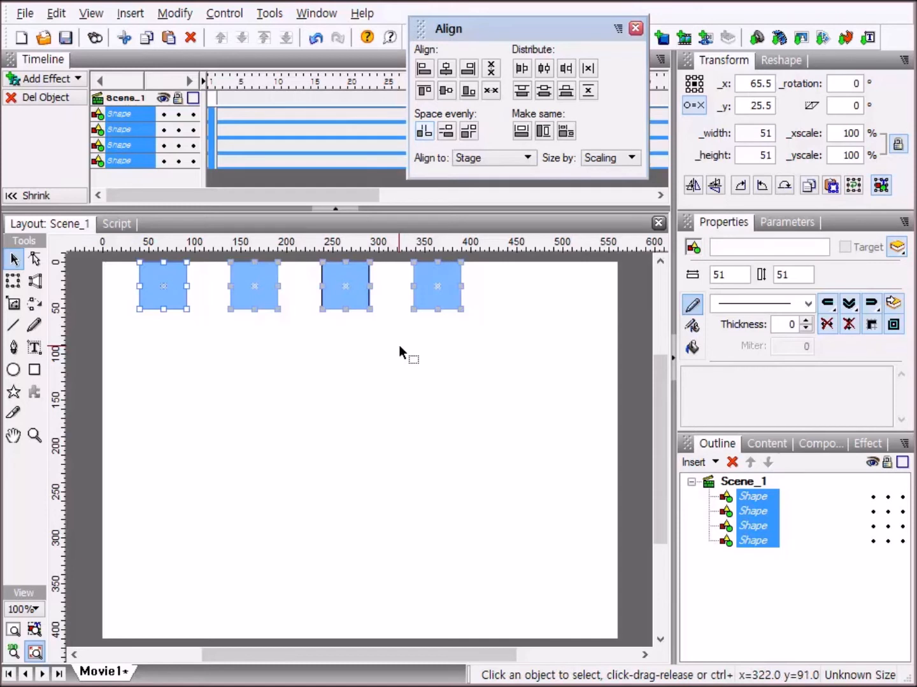
pyautogui.hotkey('ctrl', 'z')
pyautogui.hotkey('ctrl', 'z')
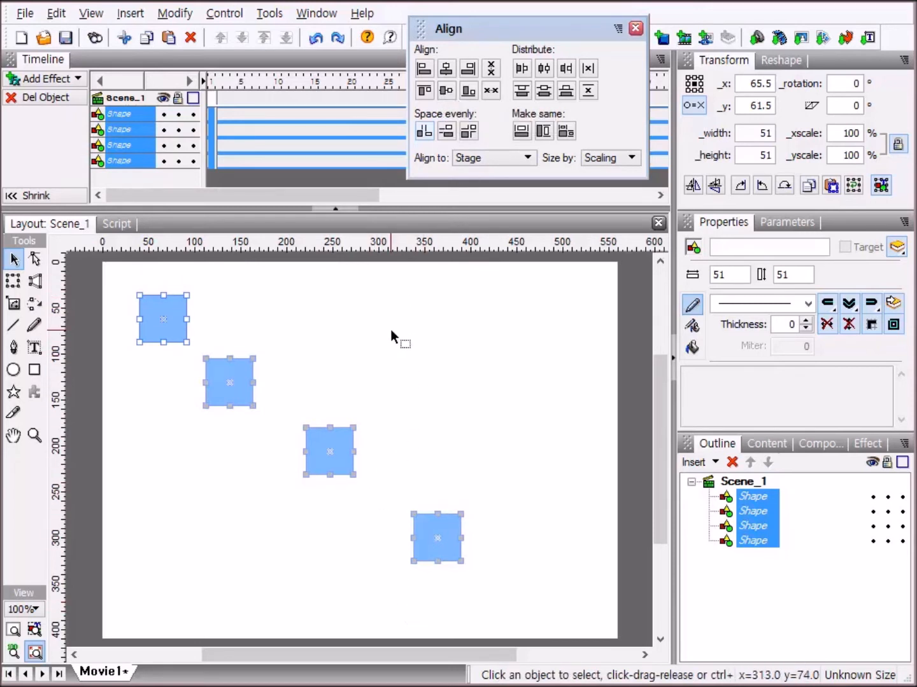
# Try centering the four squares vertically on the stage with even horizontal spacing, and undo both changes.
pyautogui.click(446, 91)
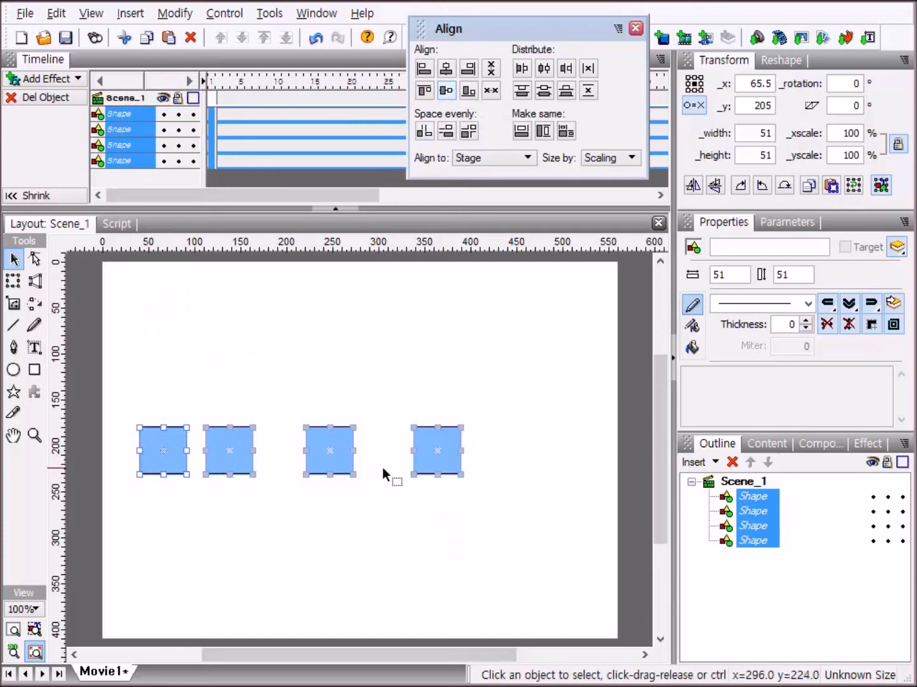
pyautogui.click(423, 134)
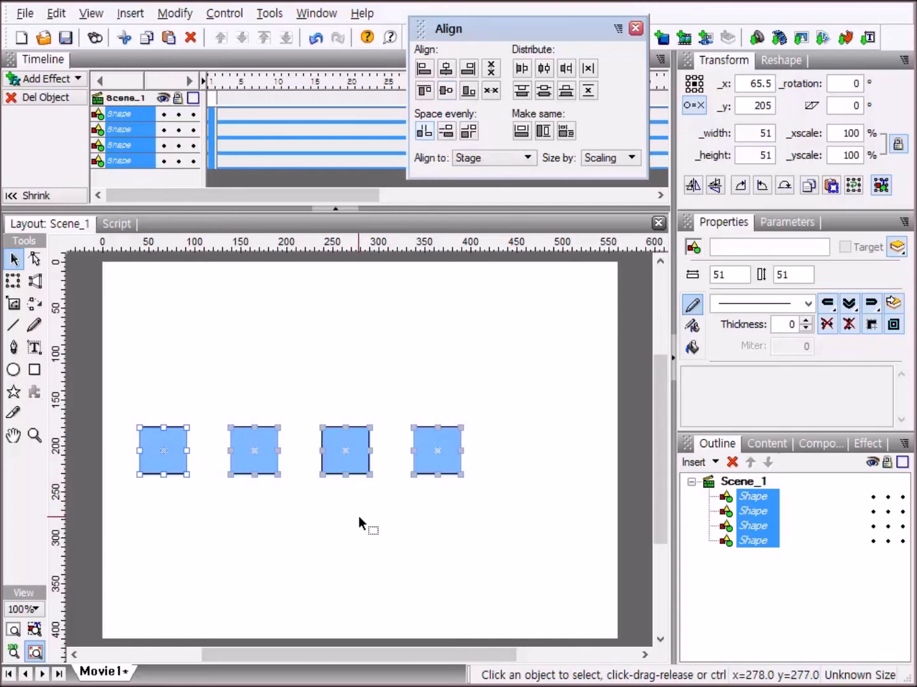
pyautogui.hotkey('ctrl', 'z')
pyautogui.hotkey('ctrl', 'z')
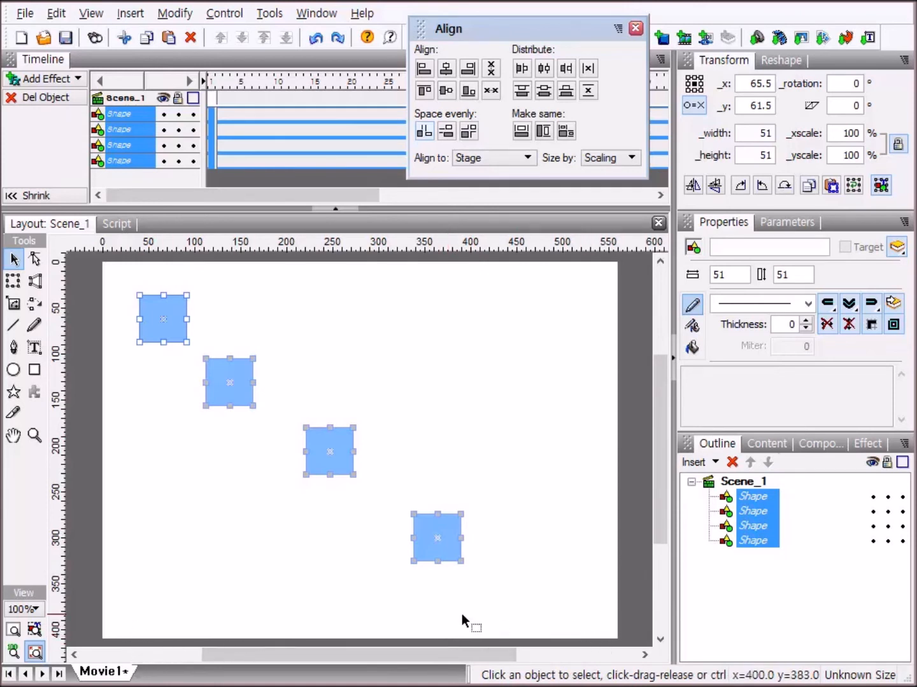
# Try aligning the four squares to the stage's bottom edge with even horizontal spacing, and undo both changes.
pyautogui.click(472, 97)
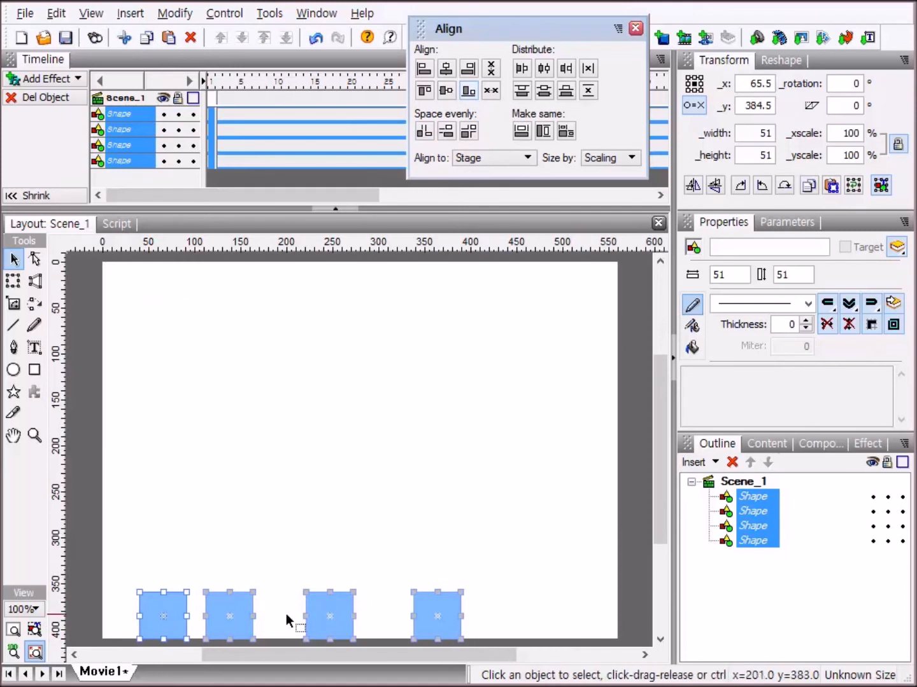
pyautogui.click(429, 139)
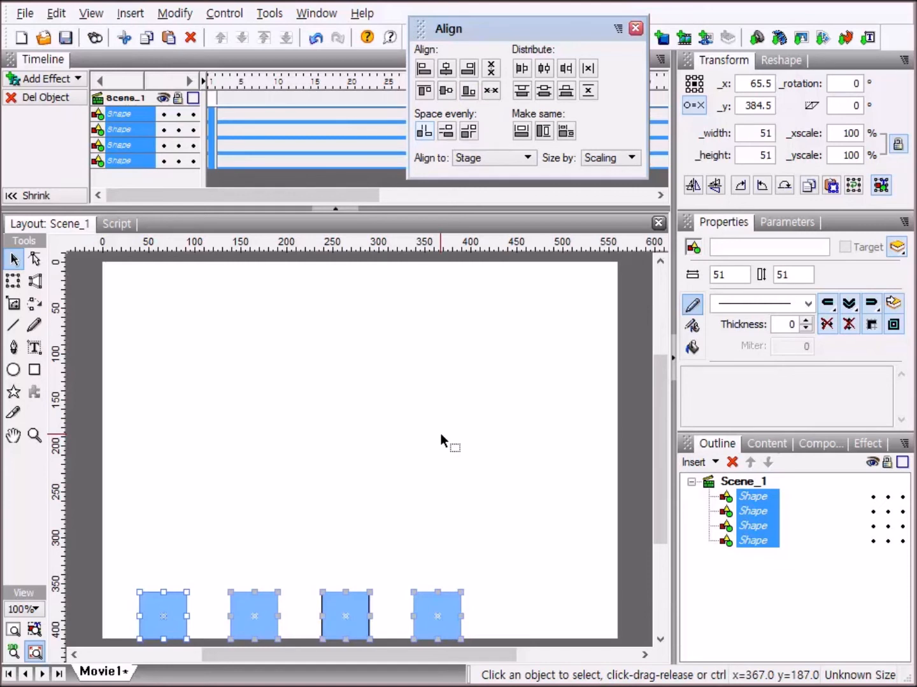
pyautogui.hotkey('ctrl', 'z')
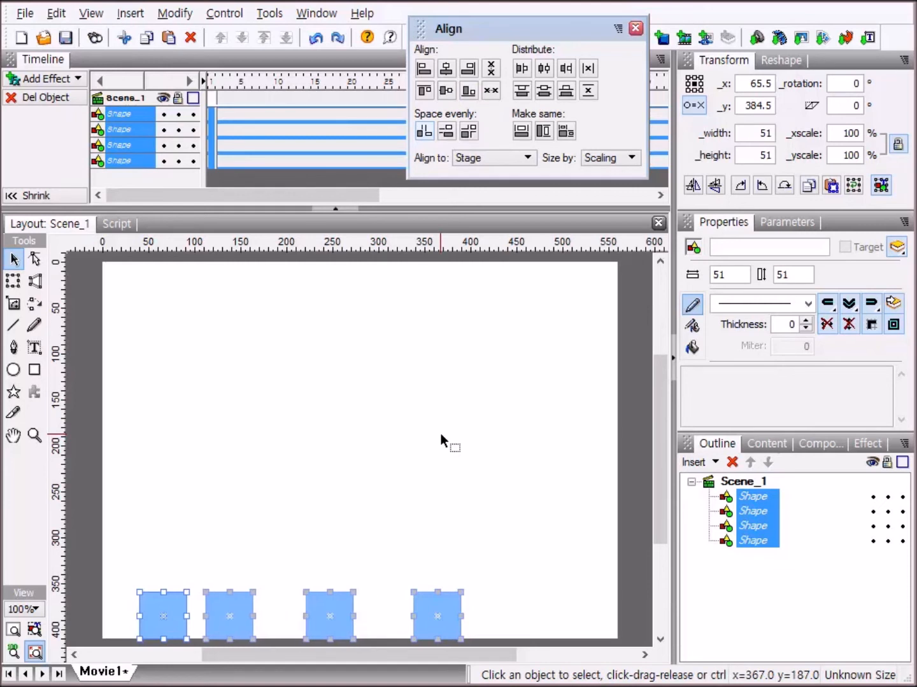
pyautogui.hotkey('ctrl', 'z')
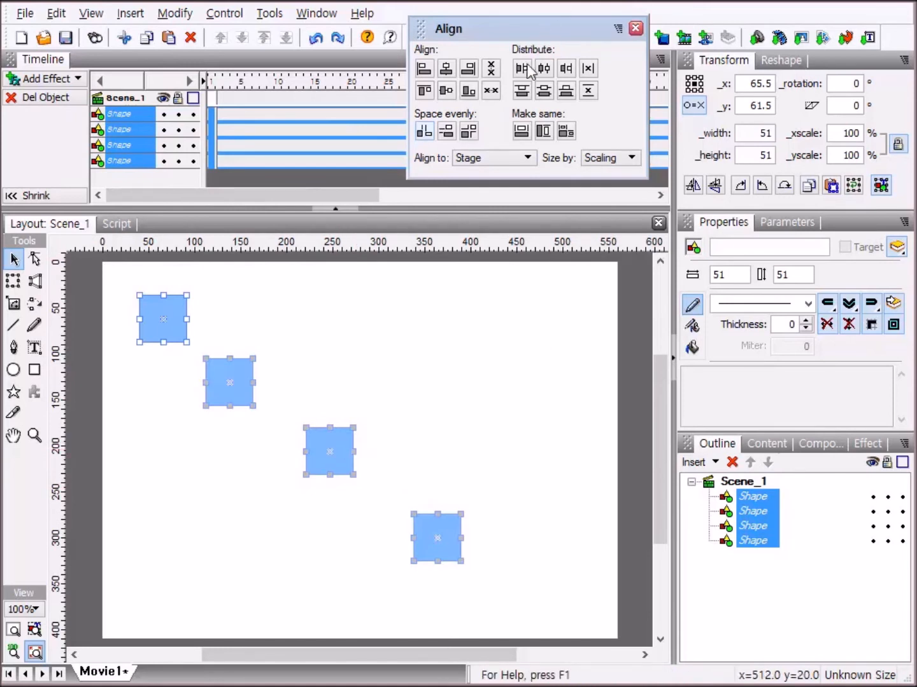
# Stack all four squares at the stage's center by aligning their reference points horizontally and vertically.
pyautogui.click(491, 69)
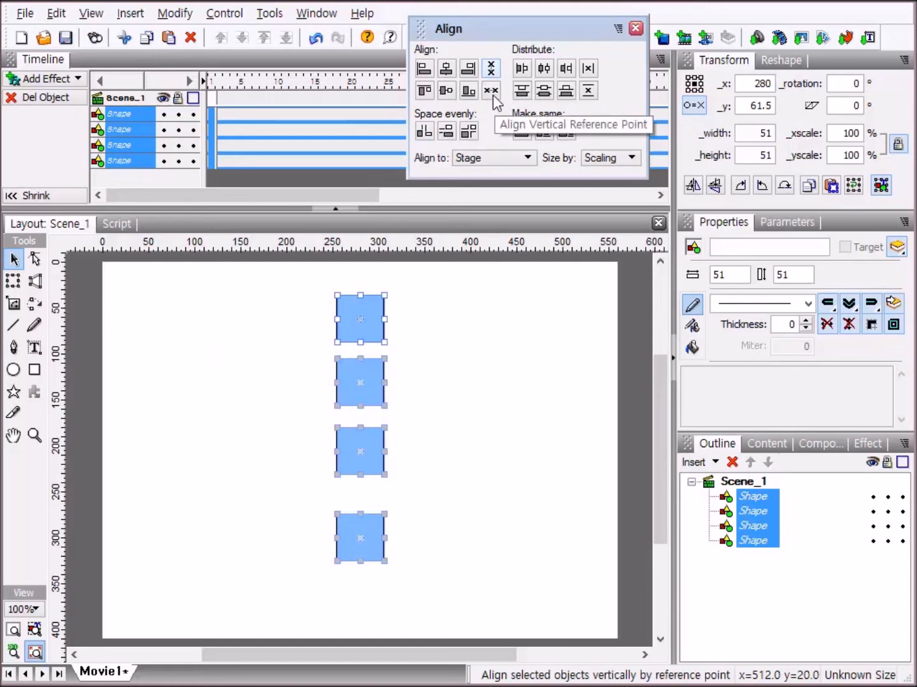
pyautogui.click(493, 95)
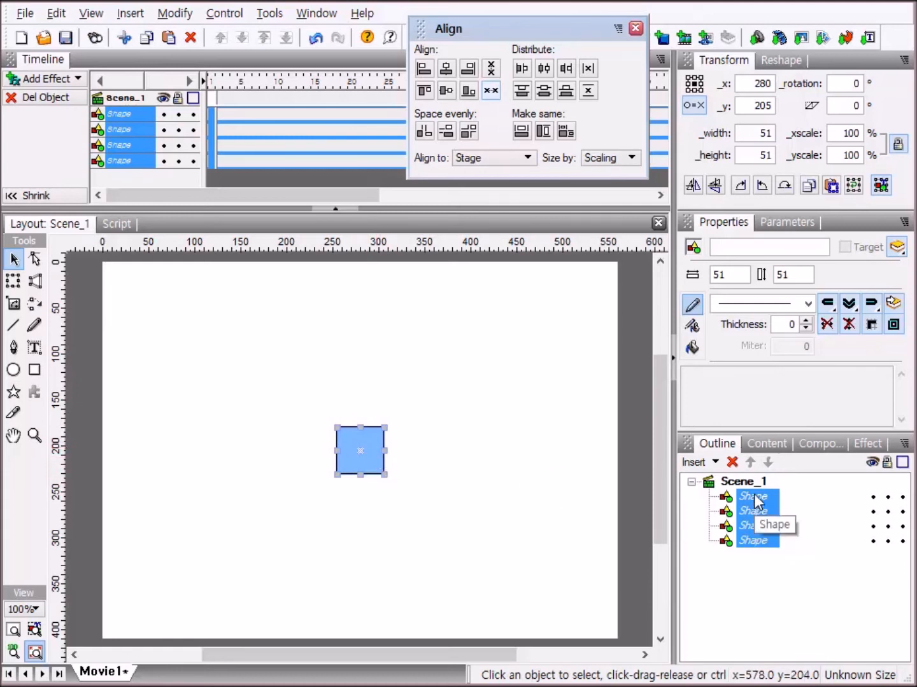
# Try distributing the stacked squares by center across the stage, first horizontally and then vertically, undoing each distribution.
pyautogui.click(542, 69)
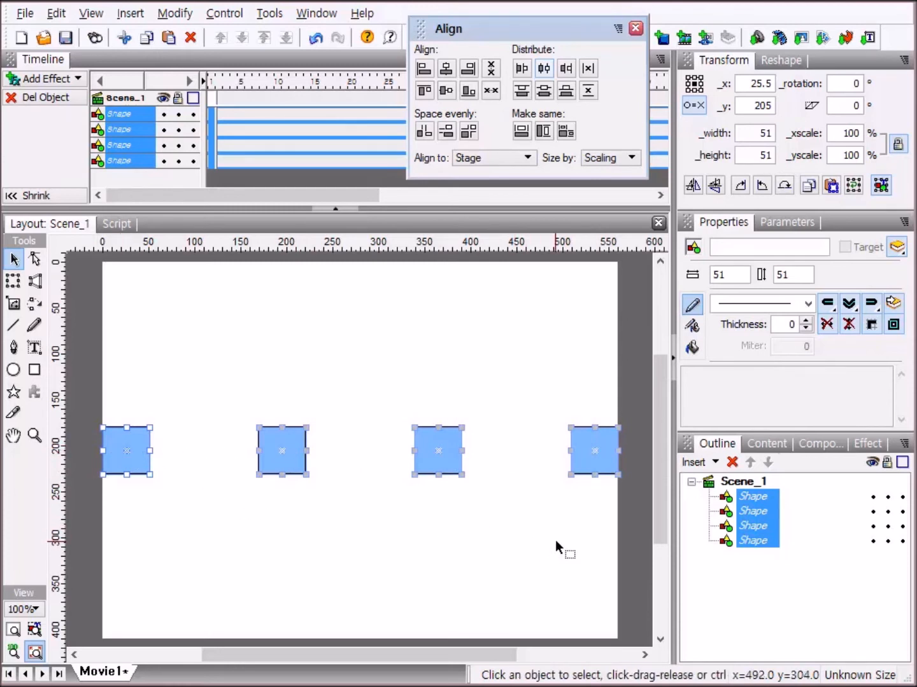
pyautogui.hotkey('ctrl', 'z')
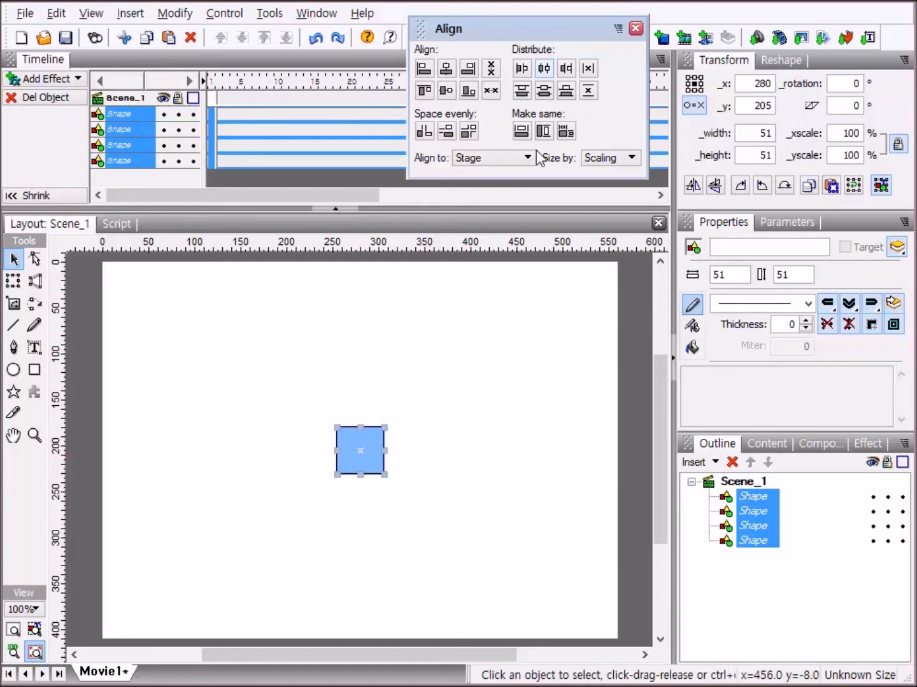
pyautogui.click(546, 91)
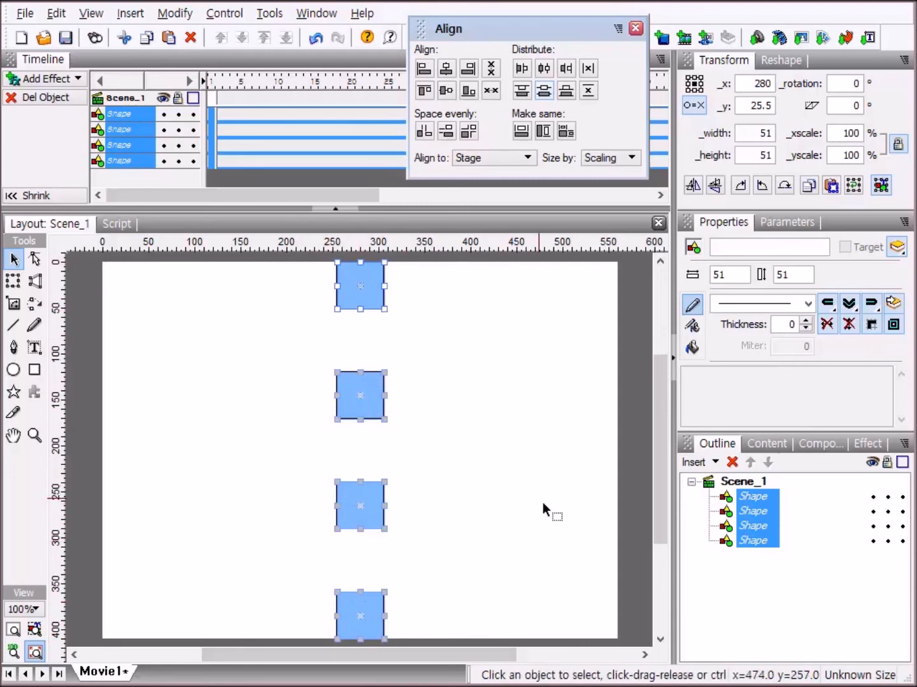
pyautogui.hotkey('ctrl', 'z')
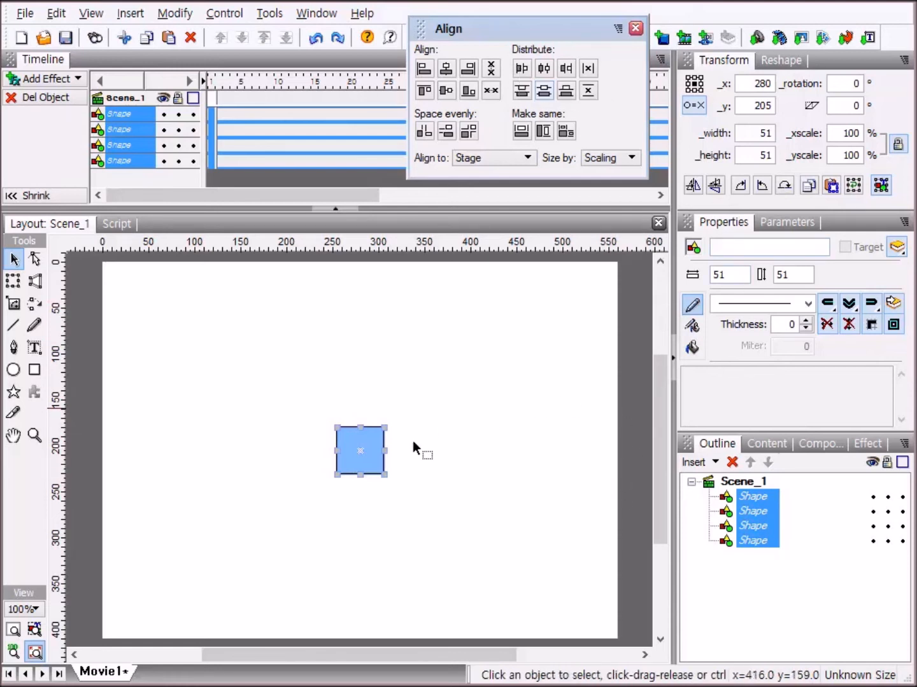
# Move the stacked squares to about x 499, y 204, and distribute them horizontally by left edge across the stage.
pyautogui.moveTo(372, 438); pyautogui.dragTo(572, 435)
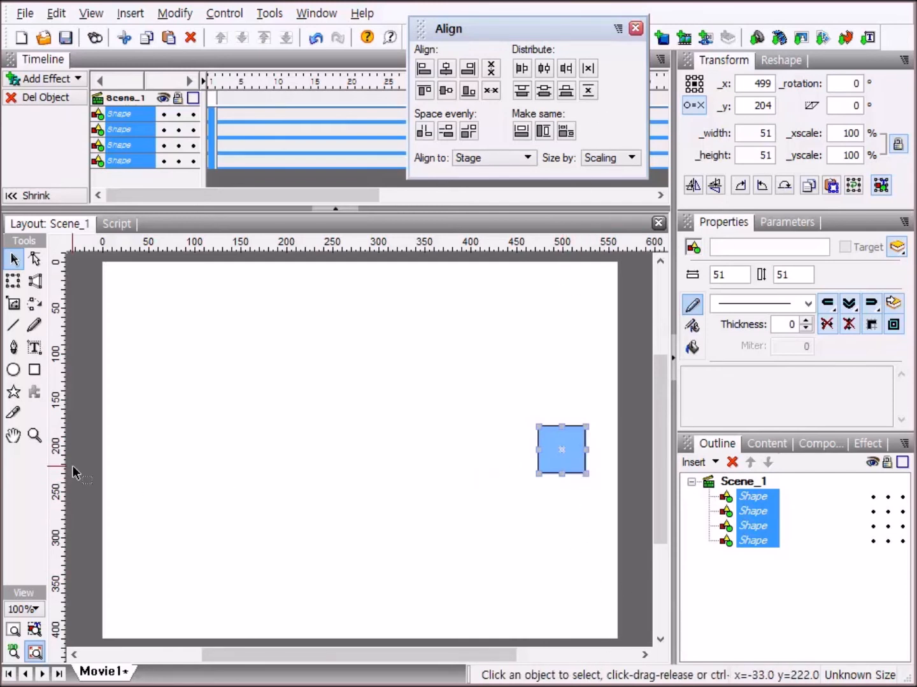
pyautogui.click(519, 69)
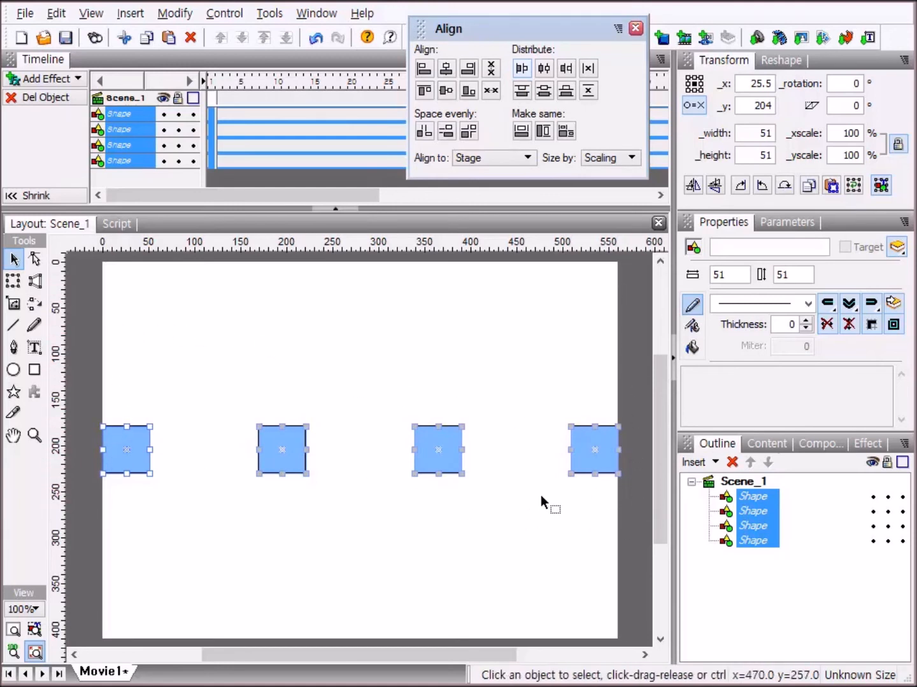
# Undo the left-edge distribution, move the stacked squares to about x 60, y 187, and try distributing them horizontally by right edge, undoing it.
pyautogui.hotkey('ctrl', 'z')
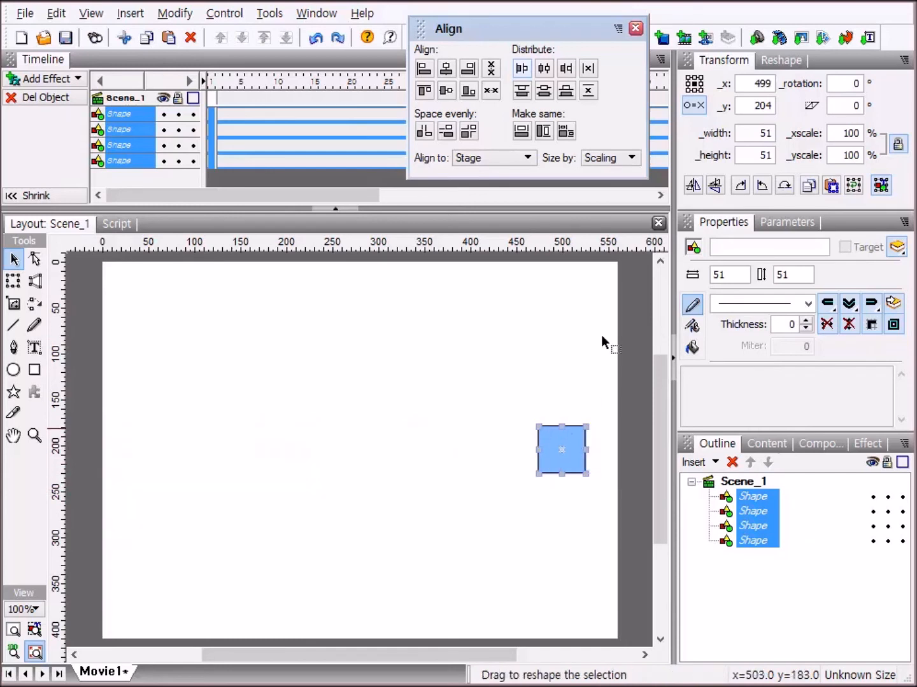
pyautogui.moveTo(572, 433); pyautogui.dragTo(171, 418)
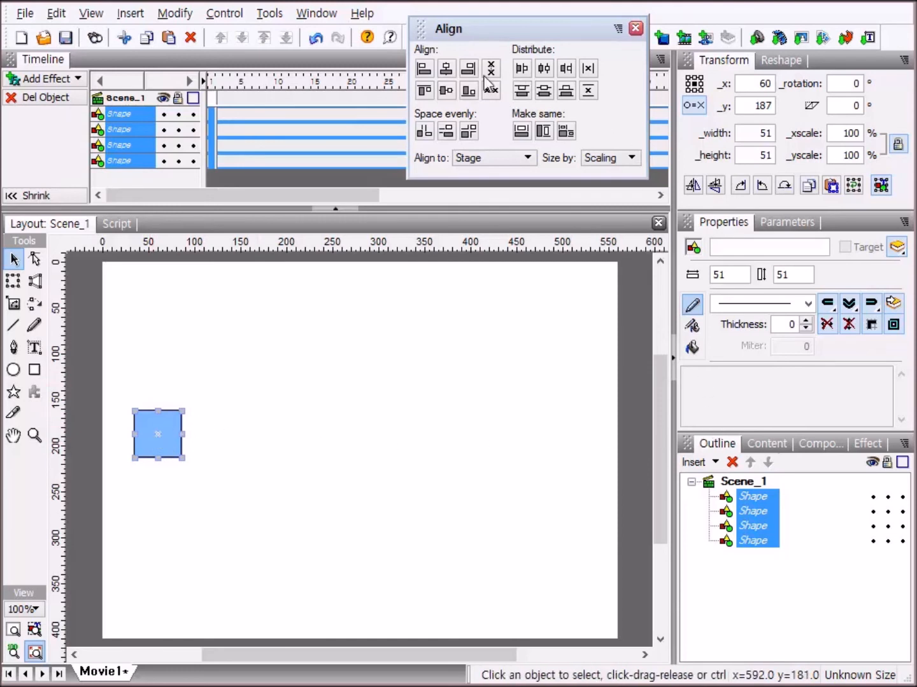
pyautogui.click(566, 69)
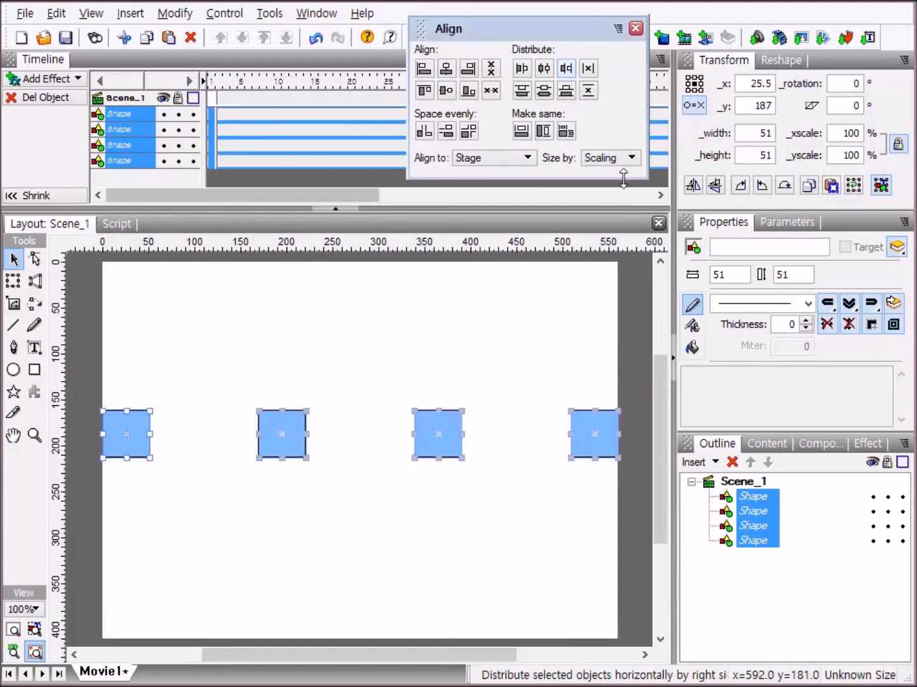
pyautogui.hotkey('ctrl', 'z')
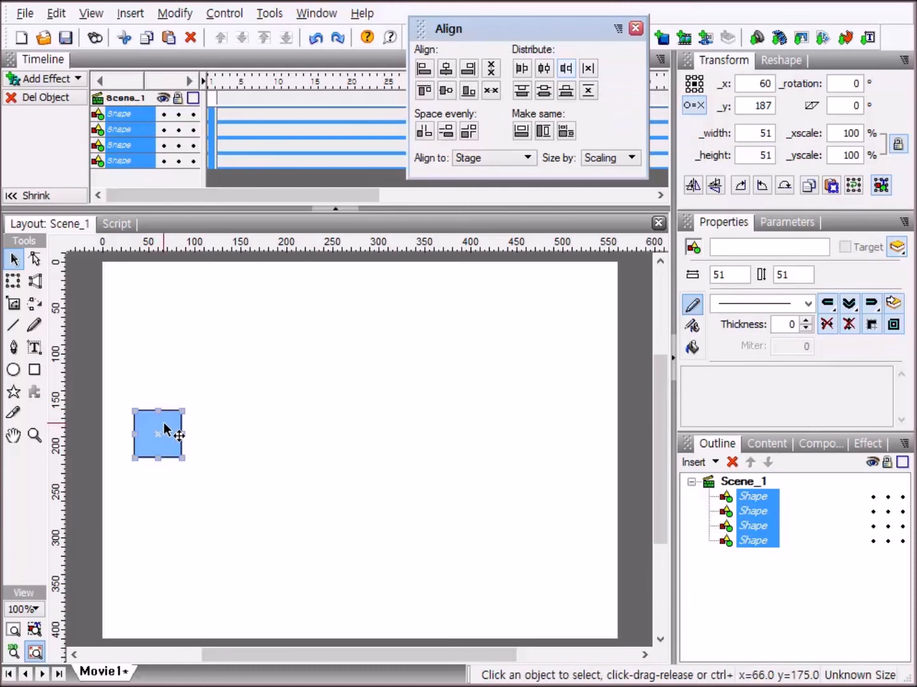
# Move the stacked squares to about x 287, y 182, try distributing them horizontally by reference point across the stage, and undo the distribution.
pyautogui.moveTo(166, 423); pyautogui.dragTo(374, 418)
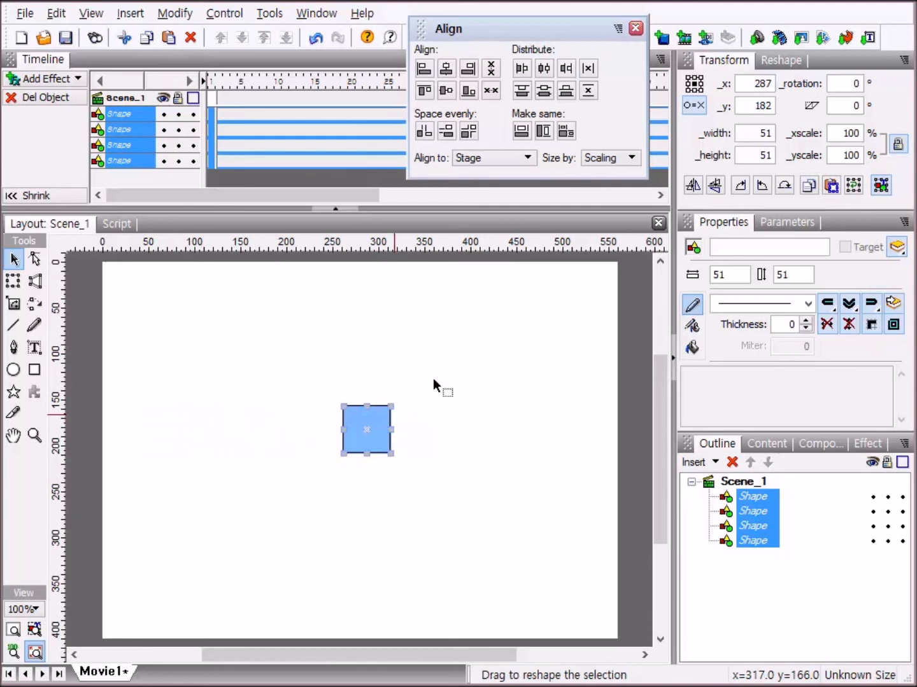
pyautogui.click(589, 69)
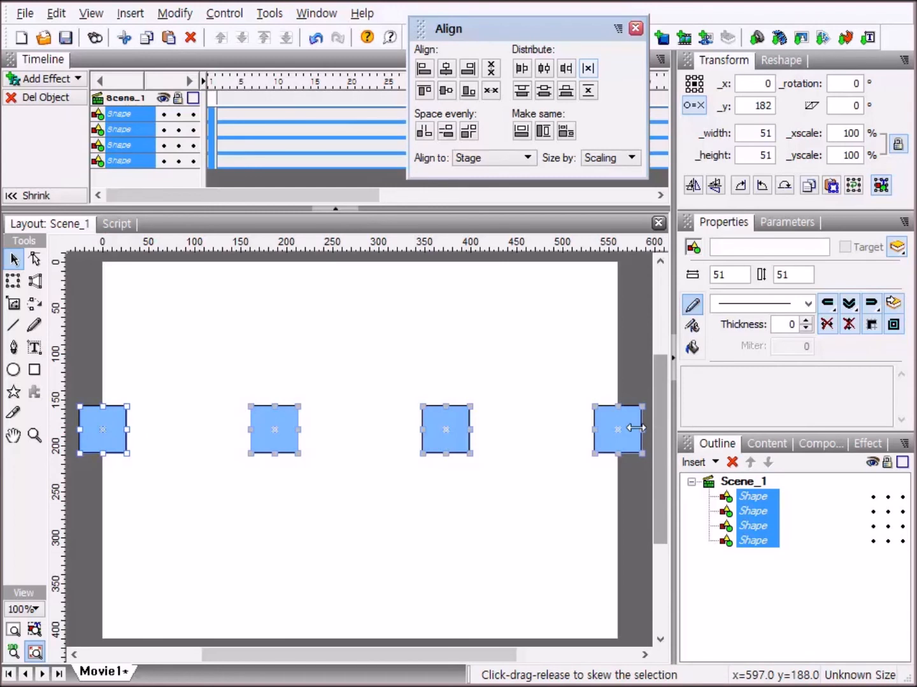
pyautogui.hotkey('ctrl', 'z')
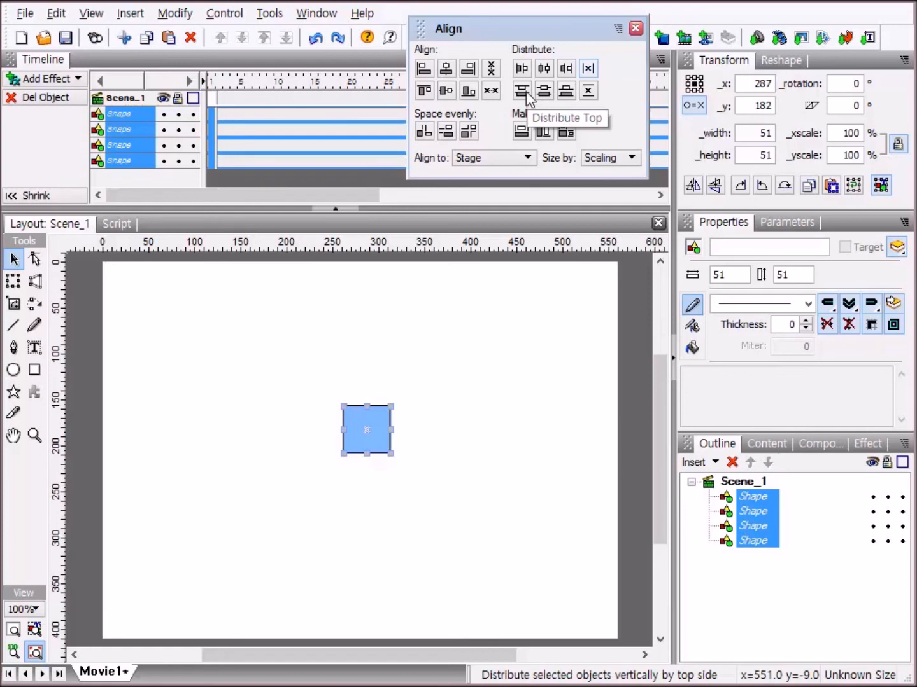
# Move the stacked squares to about x 296, y 354, try distributing them vertically by top edge across the stage, and undo the distribution.
pyautogui.moveTo(382, 423); pyautogui.dragTo(398, 584)
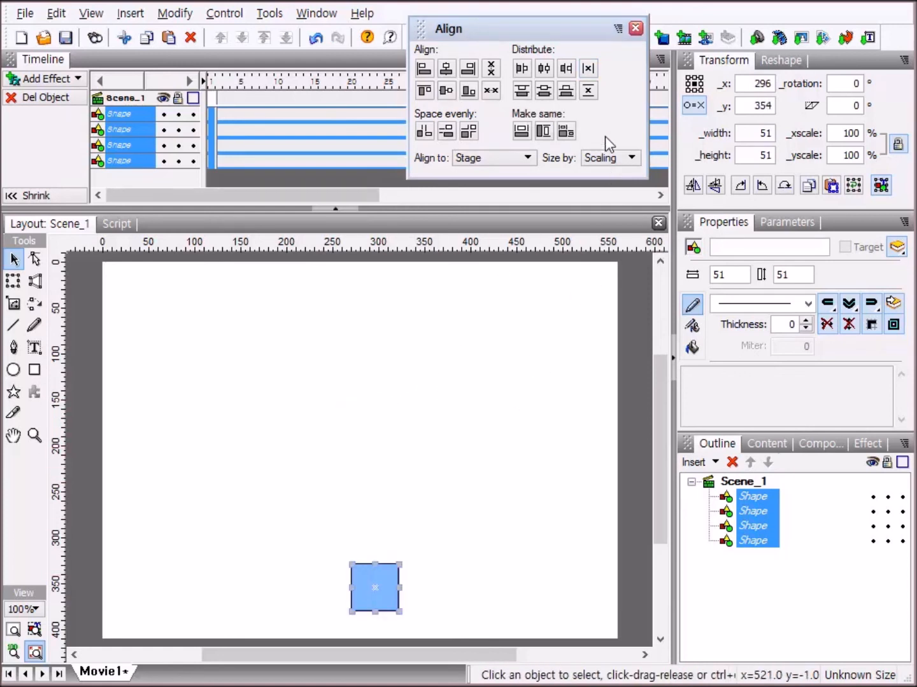
pyautogui.click(521, 91)
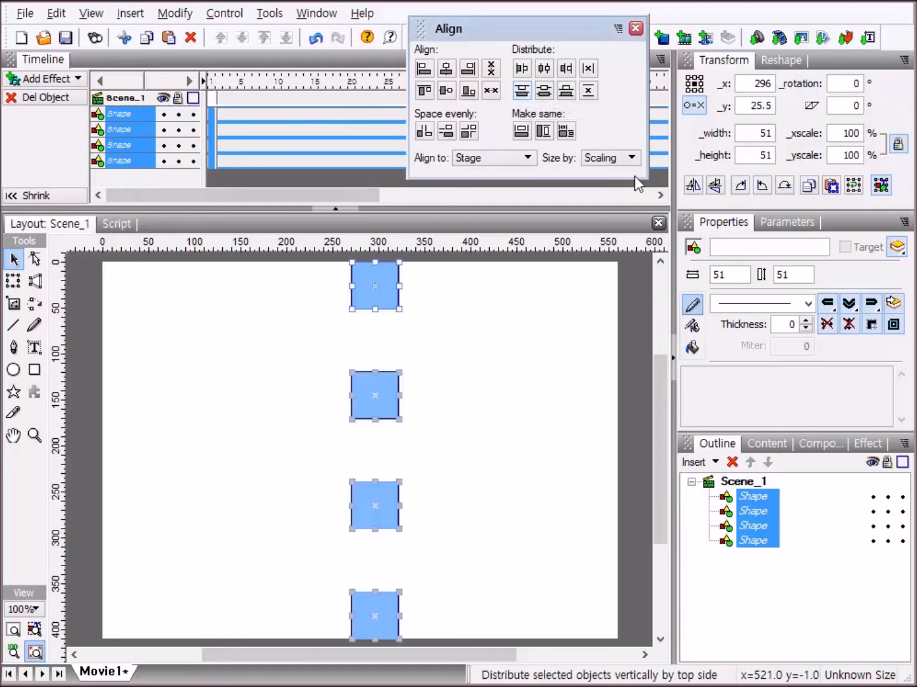
pyautogui.hotkey('ctrl', 'z')
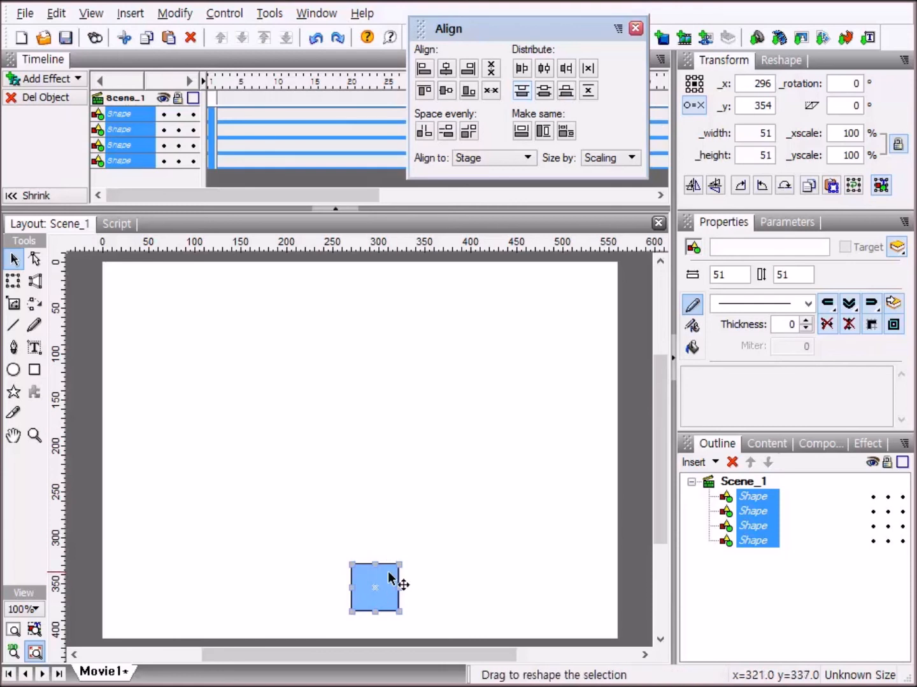
# Move the stacked squares to about x 284, y 65, and try distributing them vertically by bottom edge and by reference point, undoing each.
pyautogui.moveTo(389, 577); pyautogui.dragTo(377, 312)
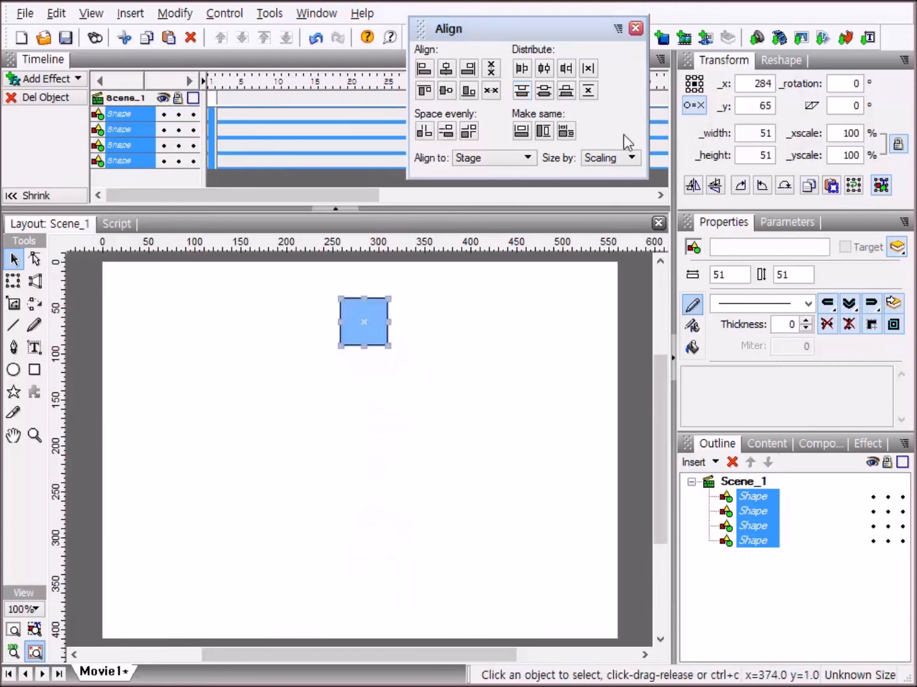
pyautogui.click(567, 95)
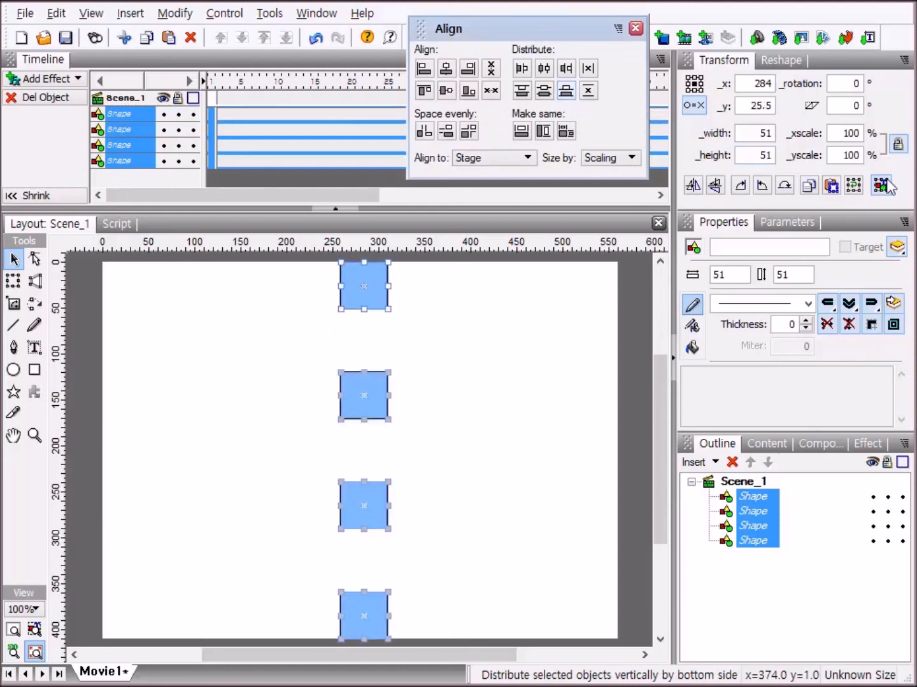
pyautogui.hotkey('ctrl', 'z')
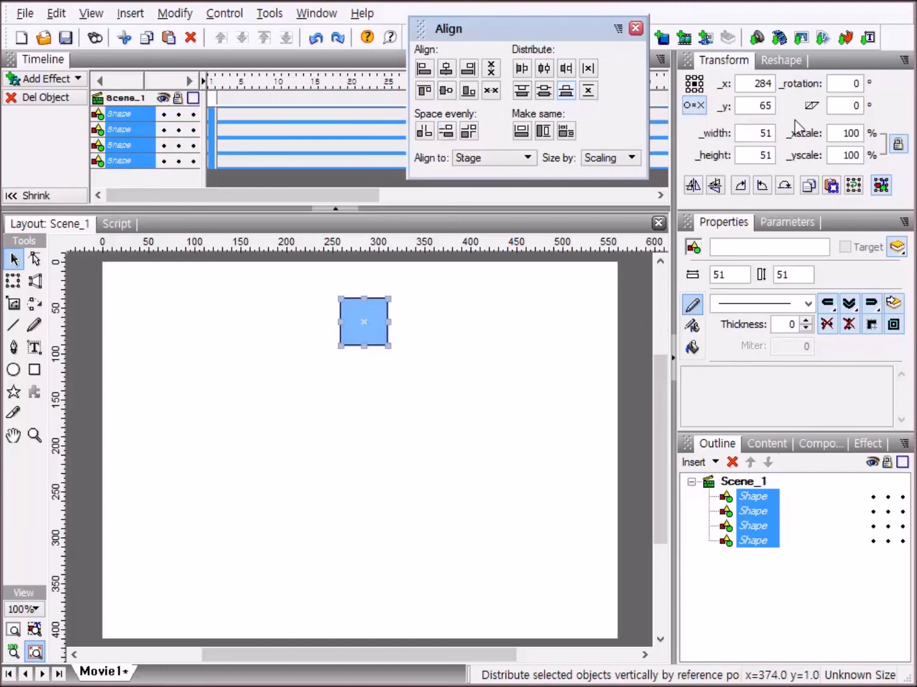
pyautogui.click(587, 91)
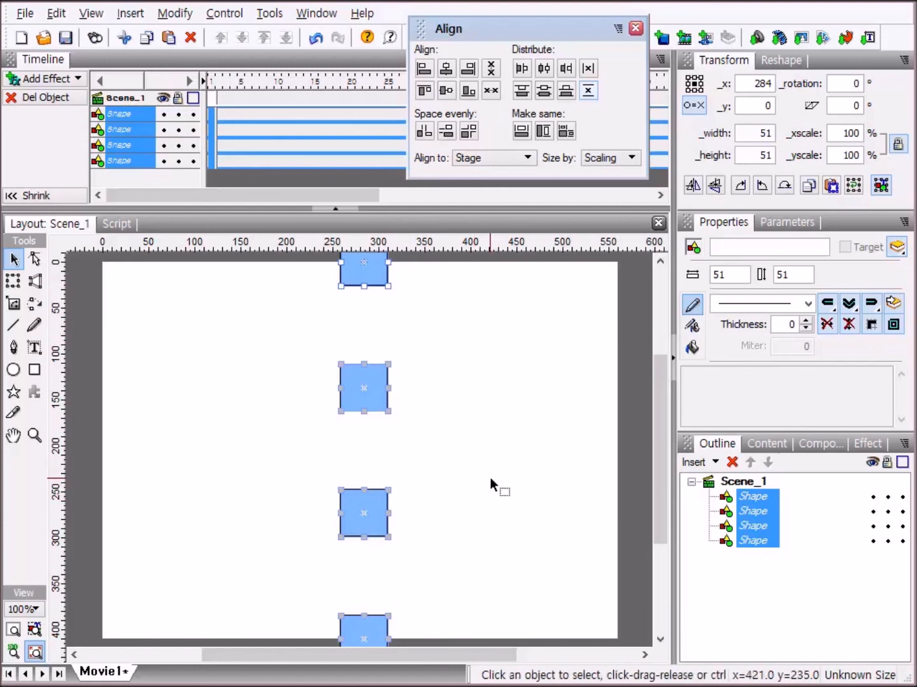
pyautogui.hotkey('ctrl', 'z')
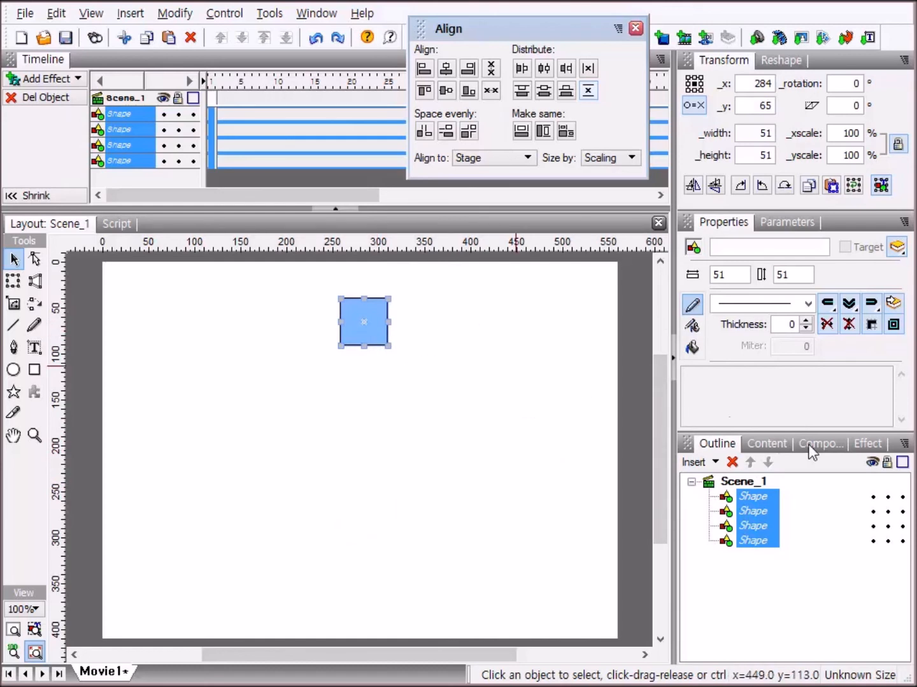
# Delete the four squares and draw three rectangles diagonally down the stage, about 44 × 46, 66 × 55 and 148 × 114.
pyautogui.click(732, 462)
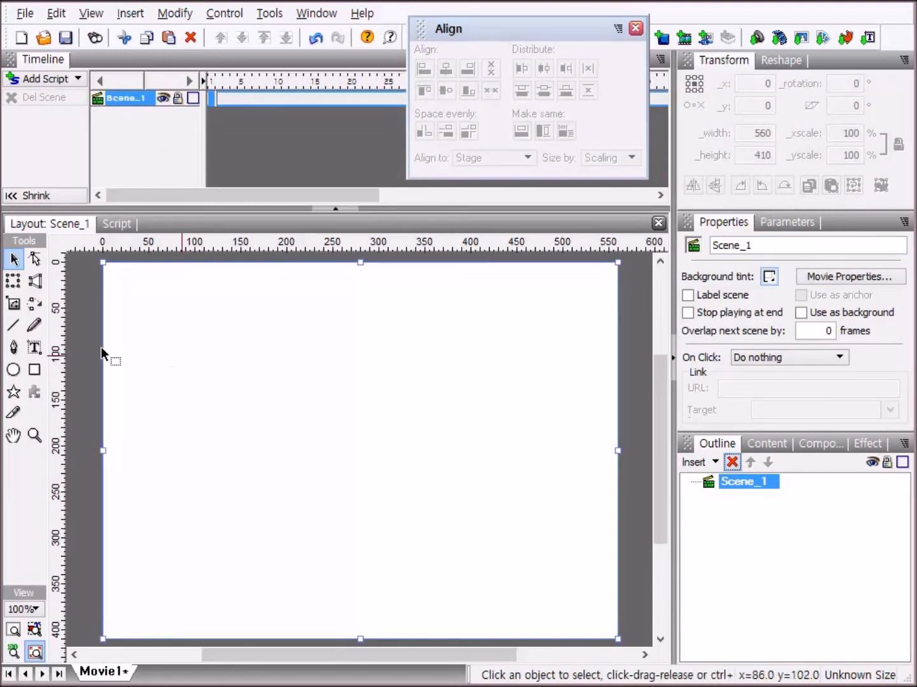
pyautogui.click(35, 371)
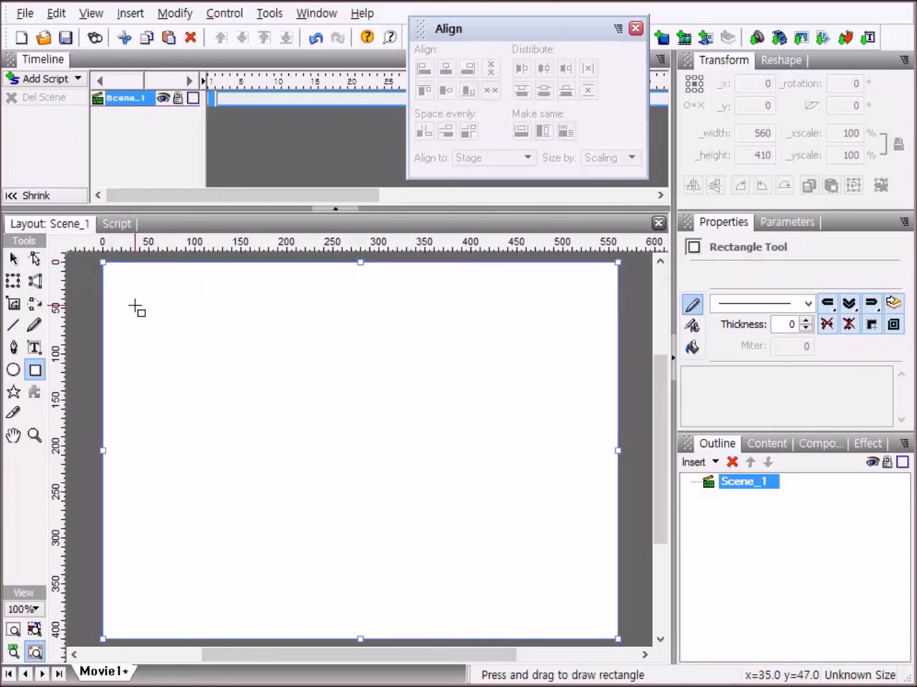
pyautogui.moveTo(136, 306); pyautogui.dragTo(175, 347)
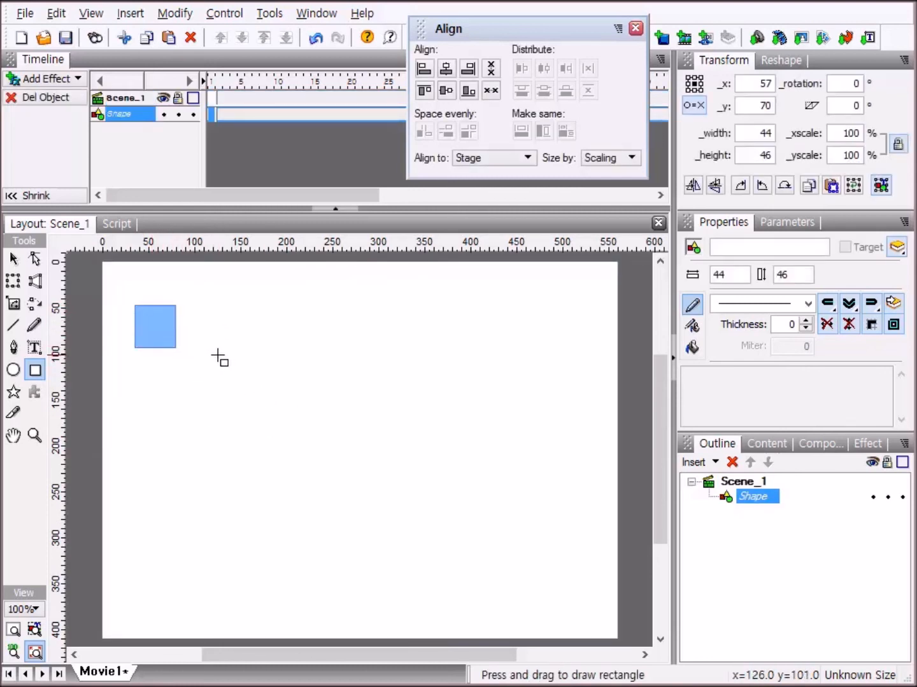
pyautogui.moveTo(218, 355); pyautogui.dragTo(279, 405)
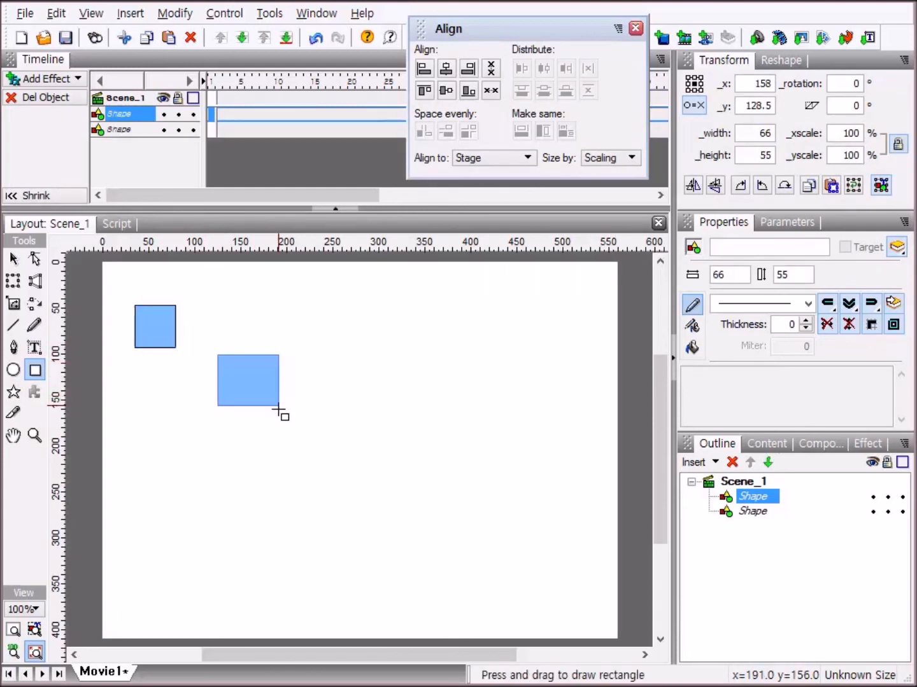
pyautogui.moveTo(343, 414); pyautogui.dragTo(478, 520)
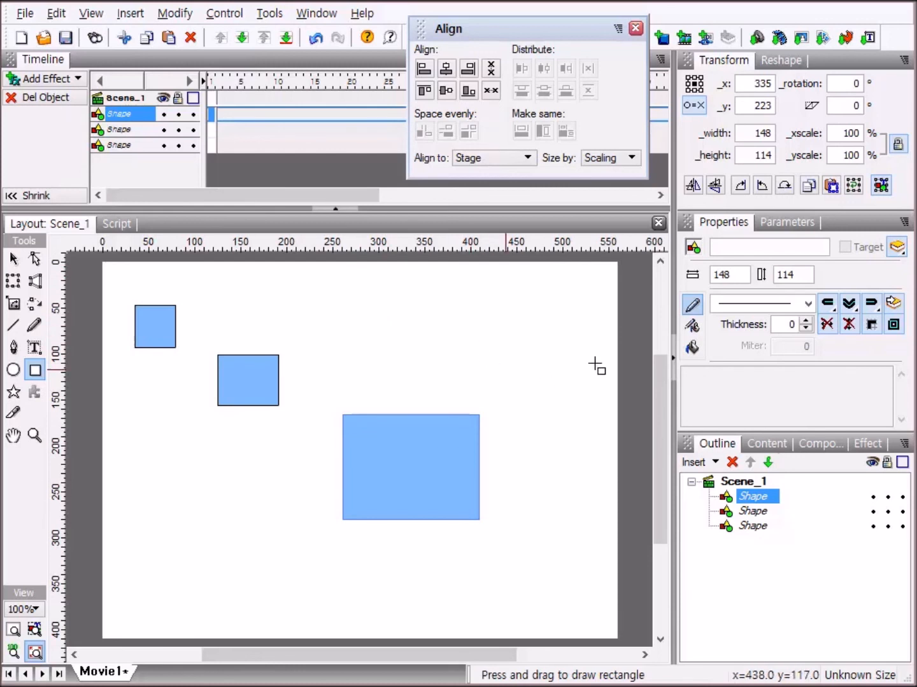
# Select all three rectangles and try making them the same width and the same height, undoing each change.
pyautogui.click(11, 264)
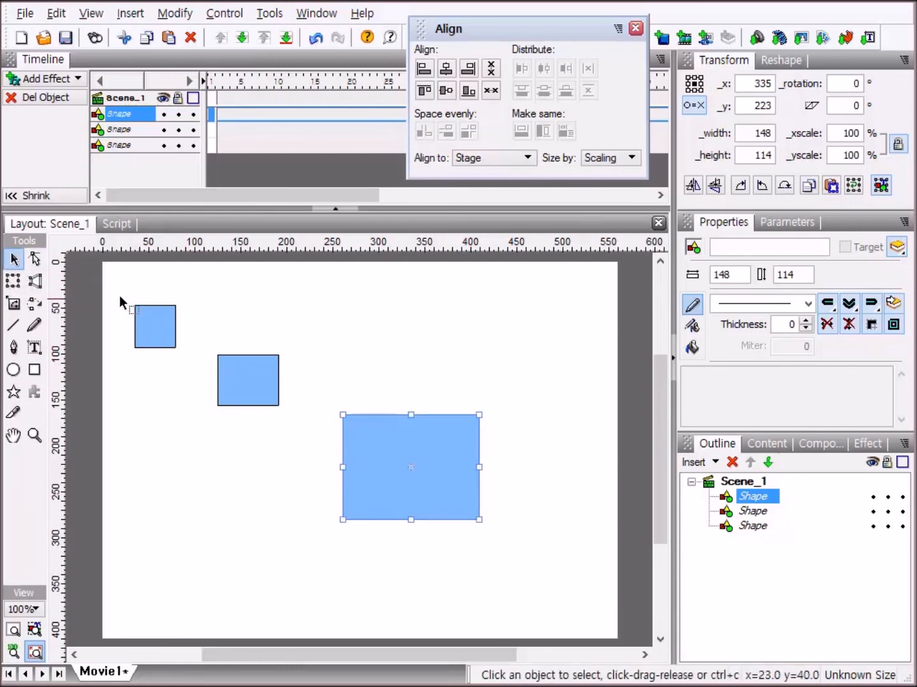
pyautogui.moveTo(117, 280); pyautogui.dragTo(526, 570)
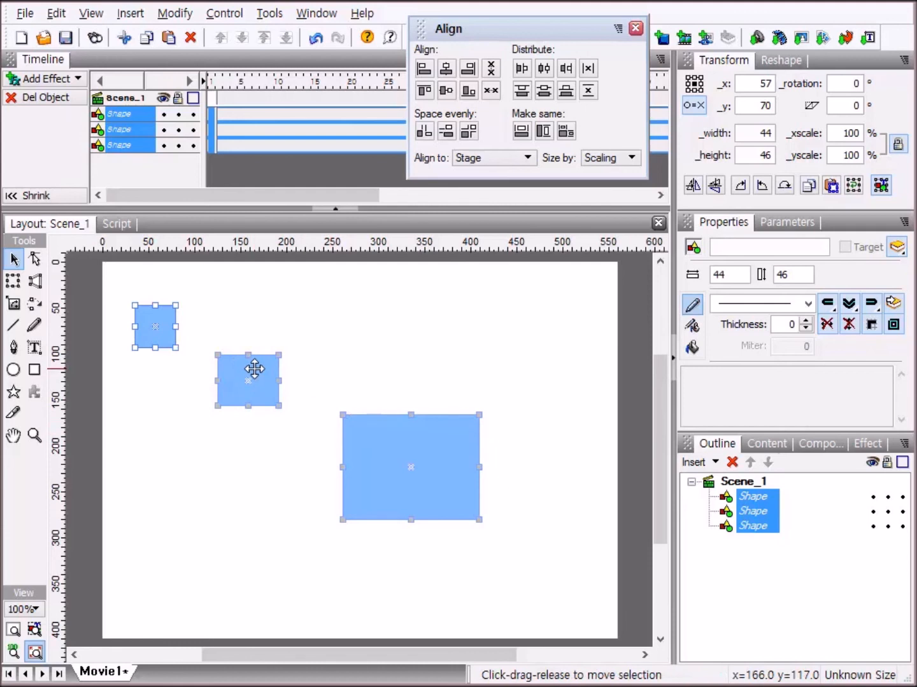
pyautogui.click(522, 132)
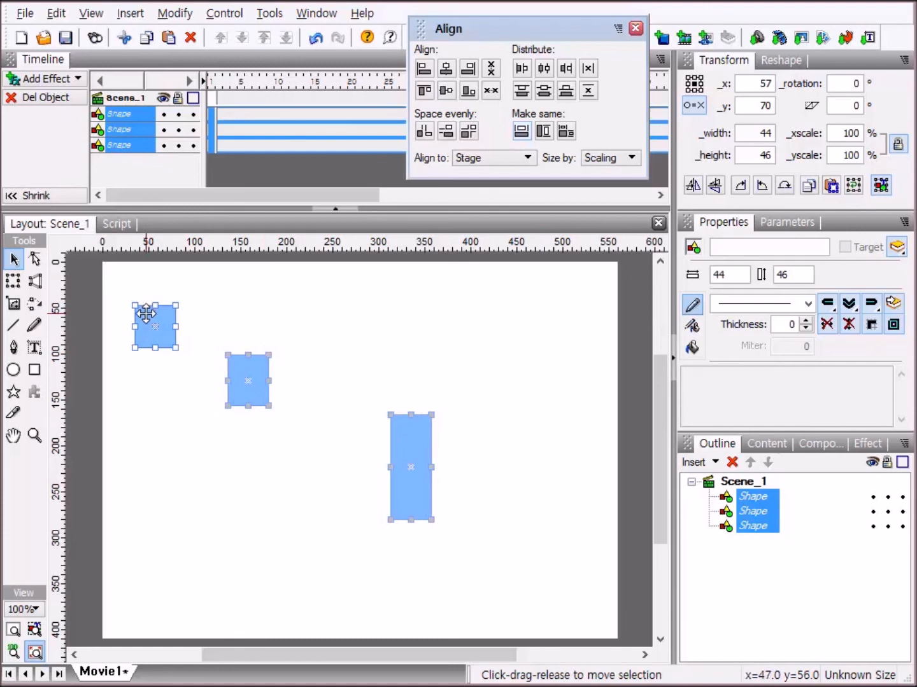
pyautogui.hotkey('ctrl', 'z')
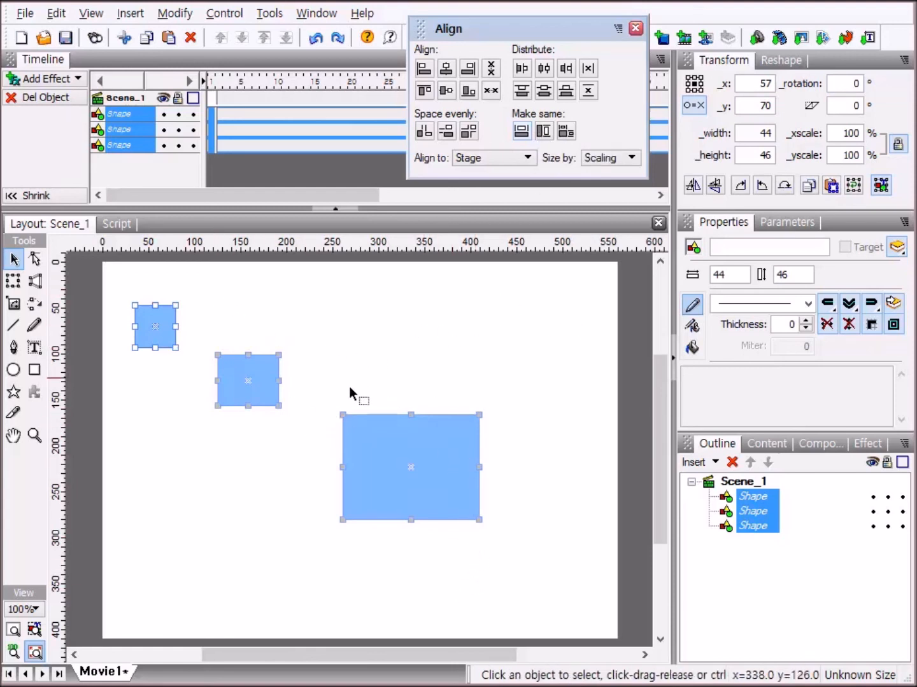
pyautogui.click(545, 131)
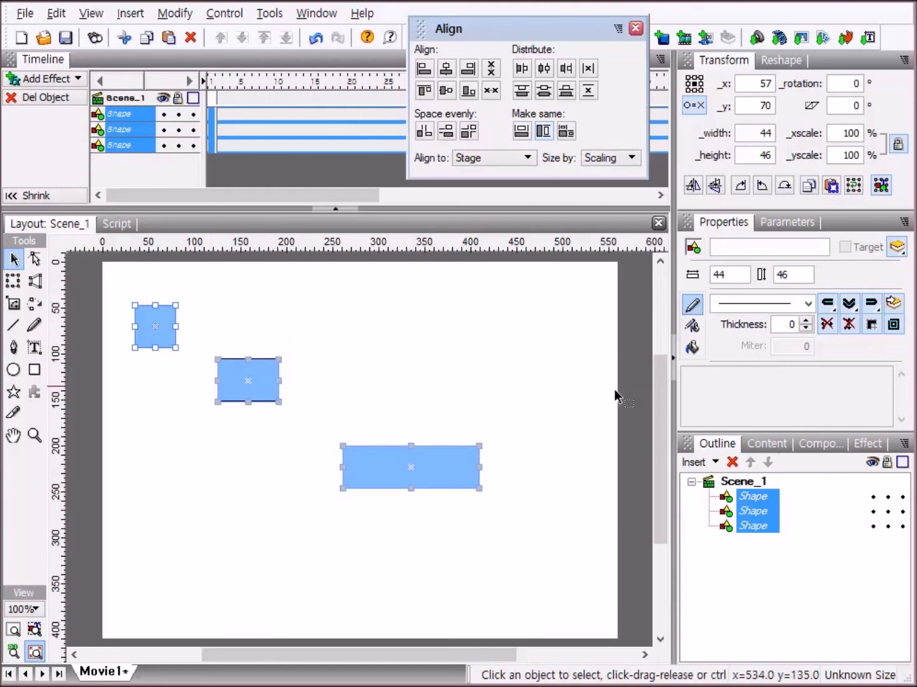
pyautogui.hotkey('ctrl', 'z')
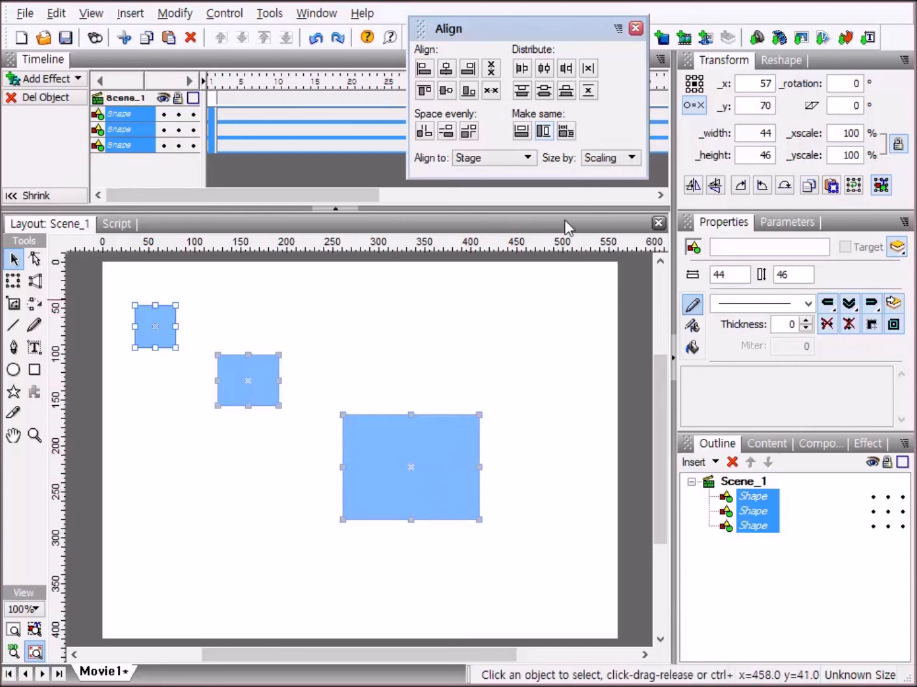
# Make the three selected rectangles the same in both width and height, and clear the selection.
pyautogui.click(569, 131)
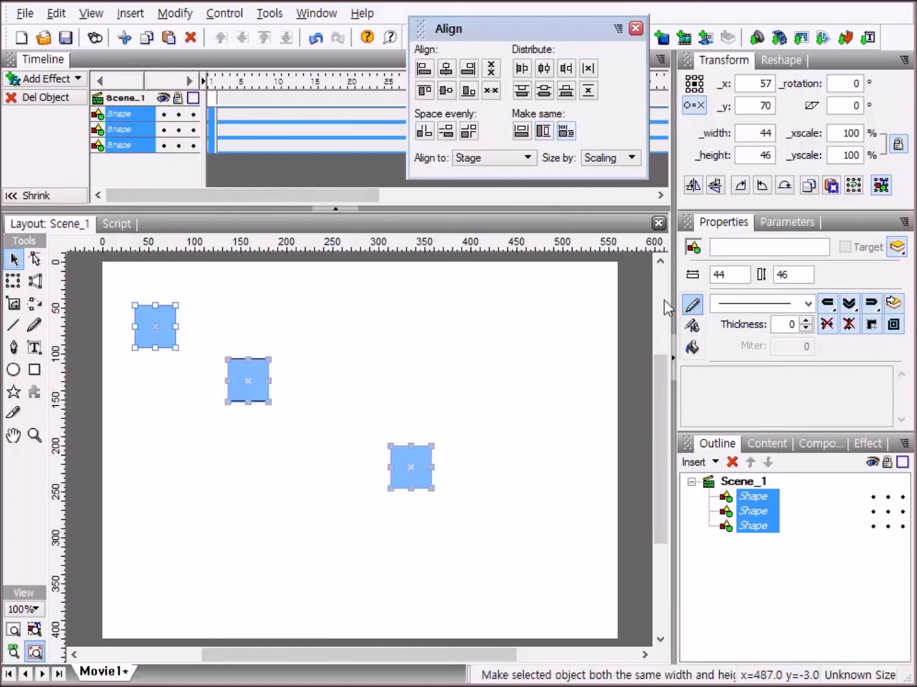
pyautogui.click(437, 398)
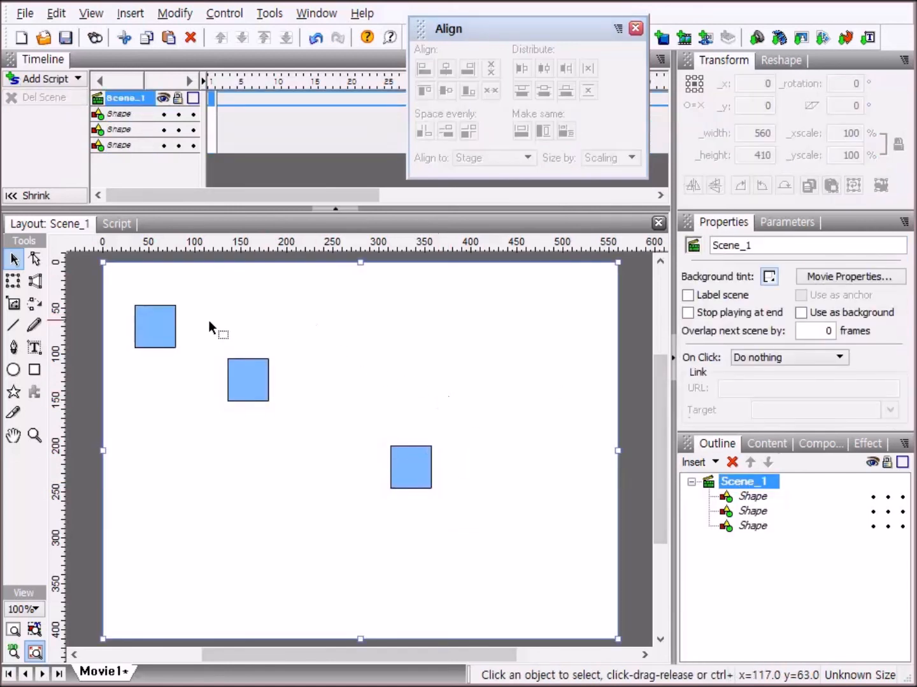